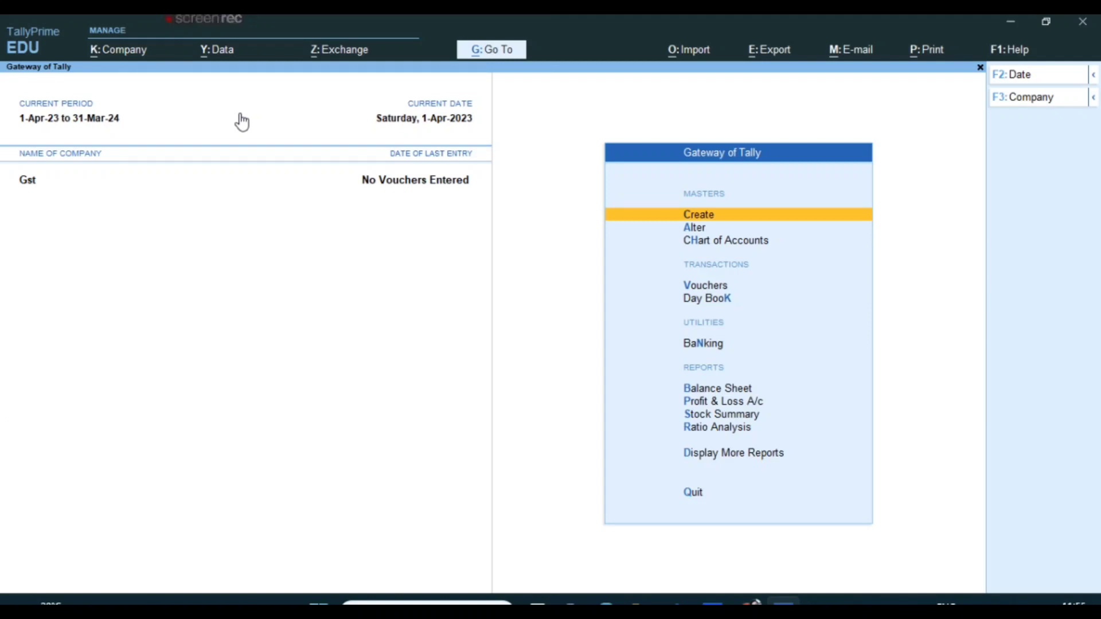
Start a new sales voucher
key(Down)
key(Down)
key(Down)
key(Return)
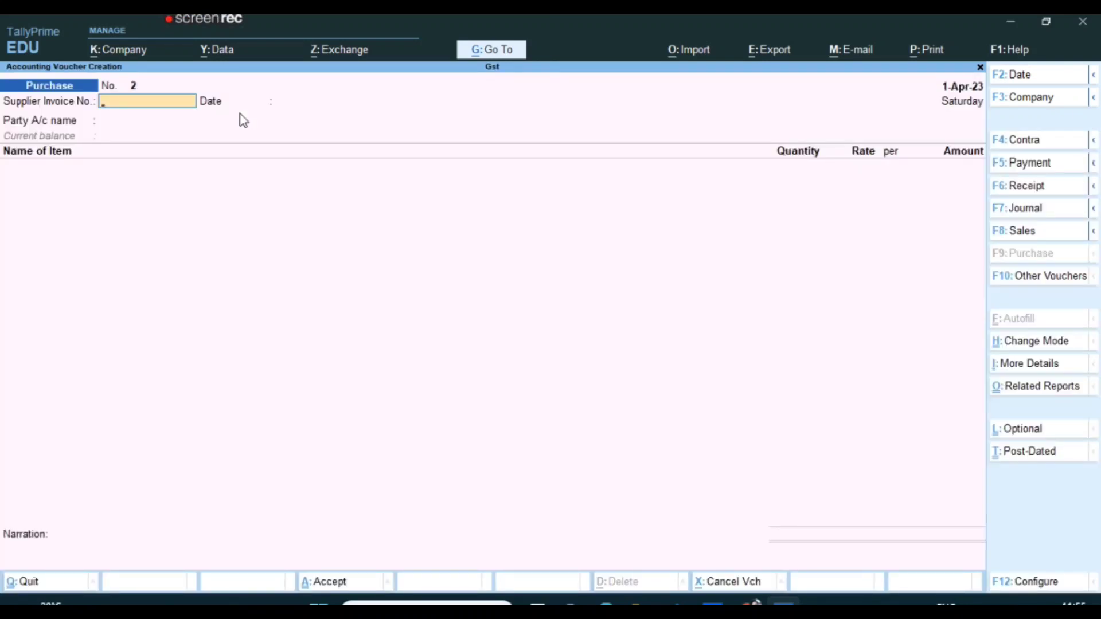
click(1004, 232)
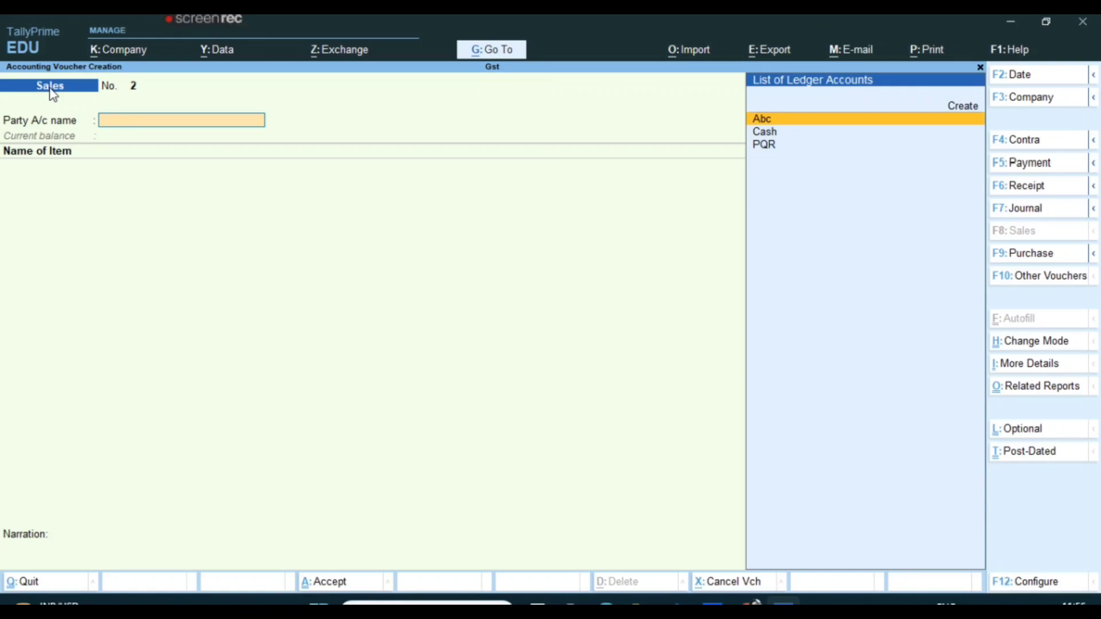
Create a party ledger named Y CO under Sundry Debtors, maintaining balances bill-by-bill with a default credit period of 30 days
key(Up)
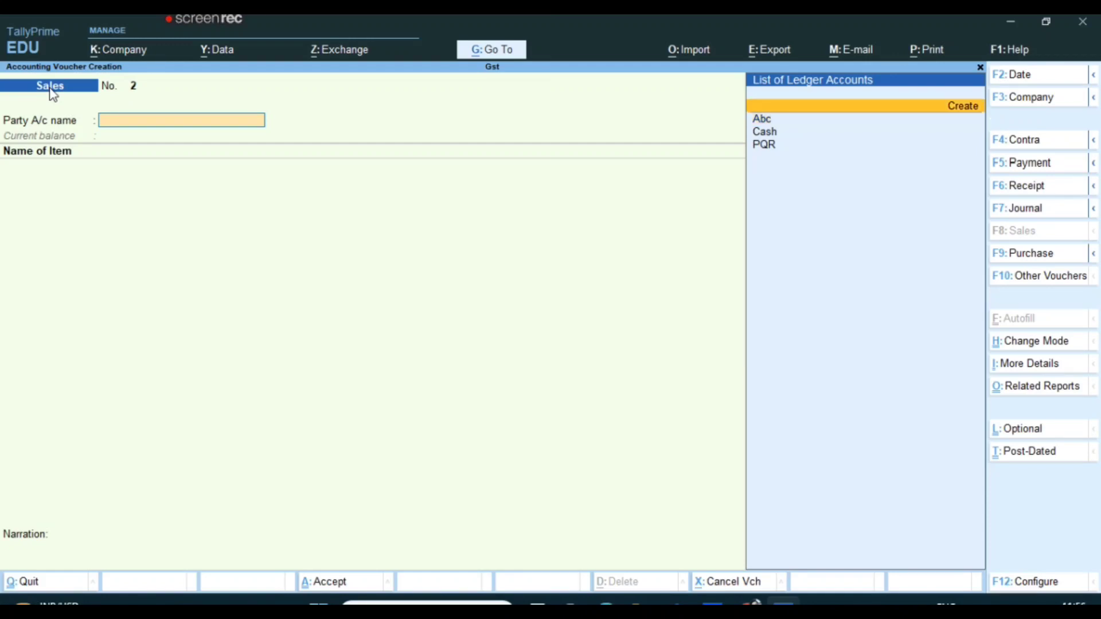
key(Return)
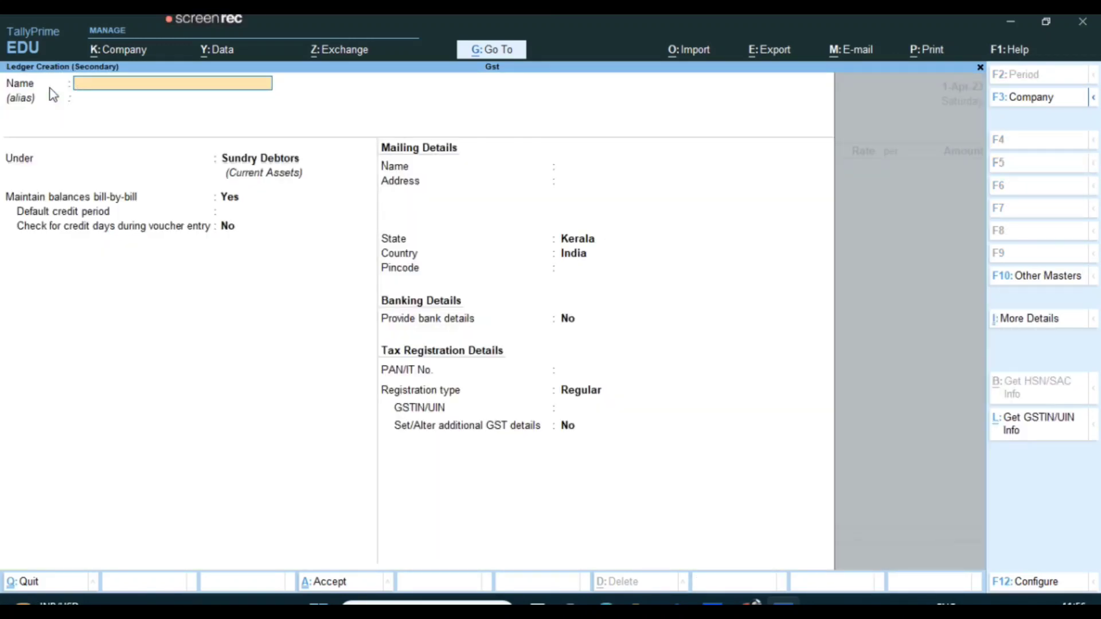
text(Y)
text(CO)
key(Return)
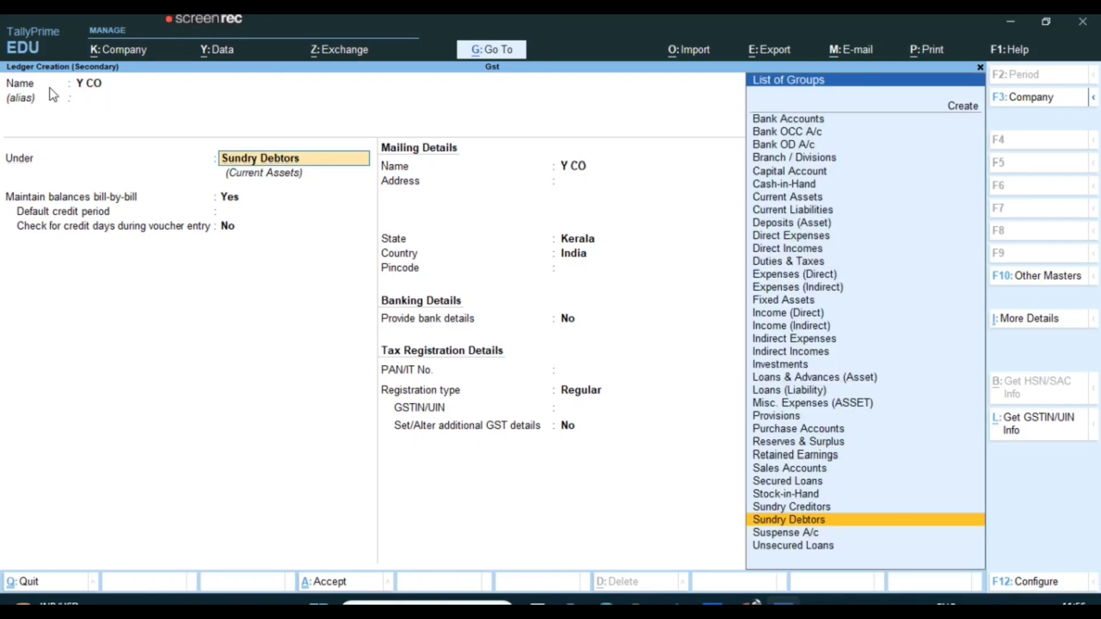
key(Return)
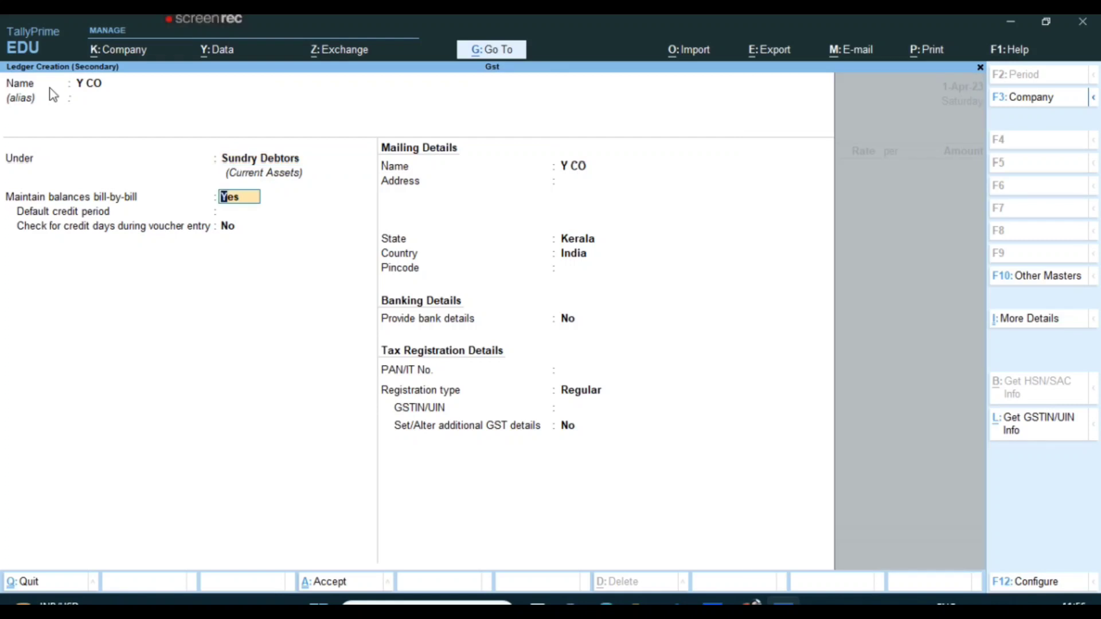
key(Return)
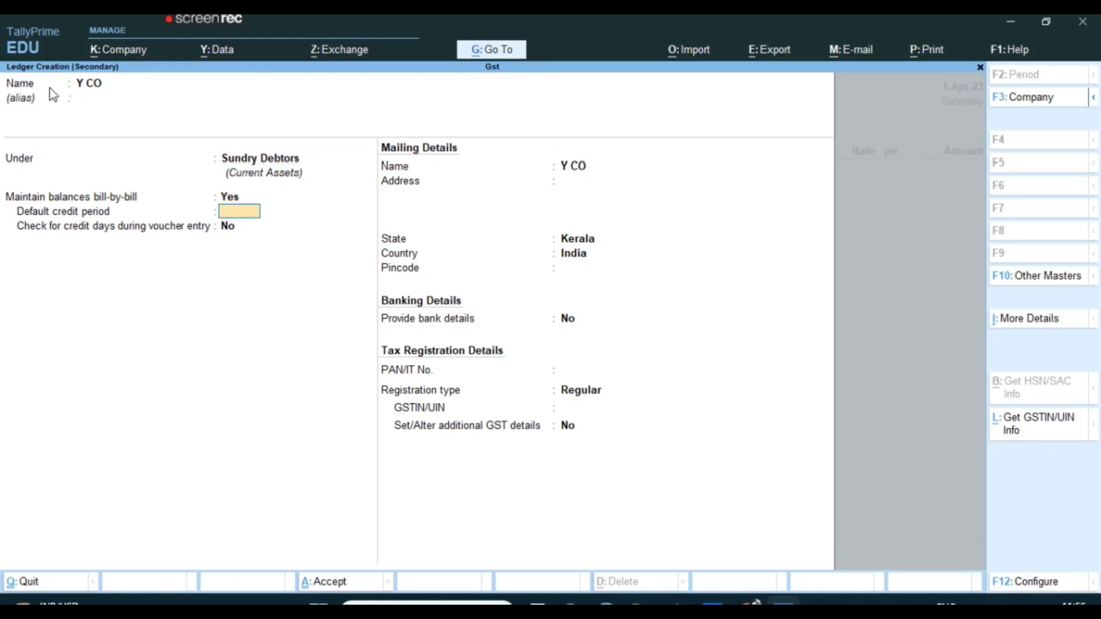
text(30)
key(Return)
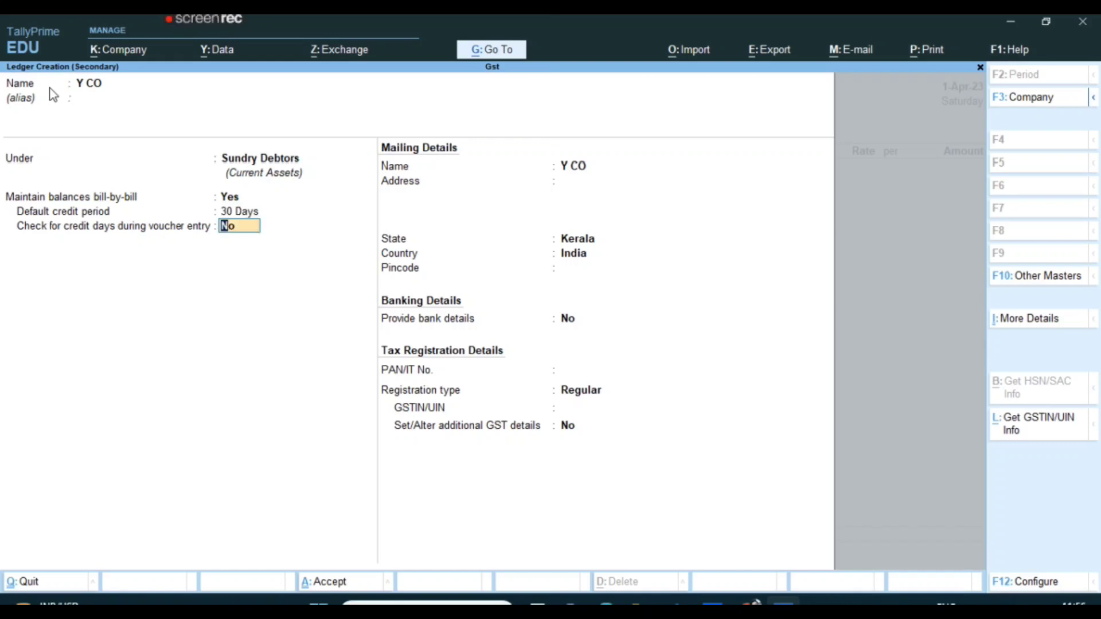
Keep Kerala, India and Regular registration for the Y CO ledger, leave the other details at their defaults, and save it
key(Return)
key(Return)
key(Return)
key(Return)
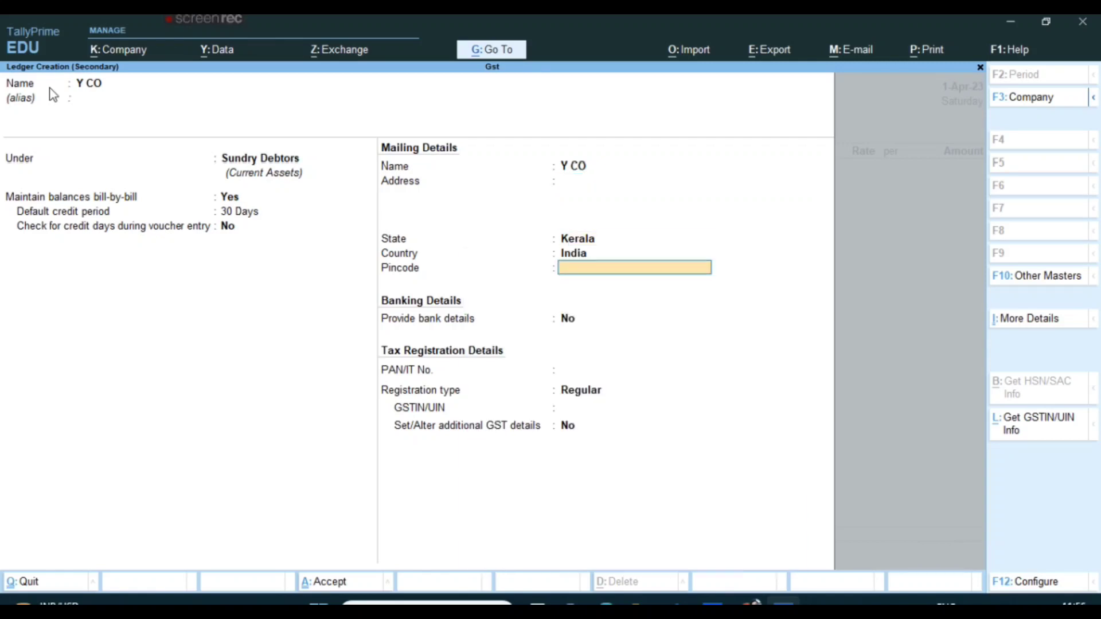
key(Return)
key(Return)
key(Return)
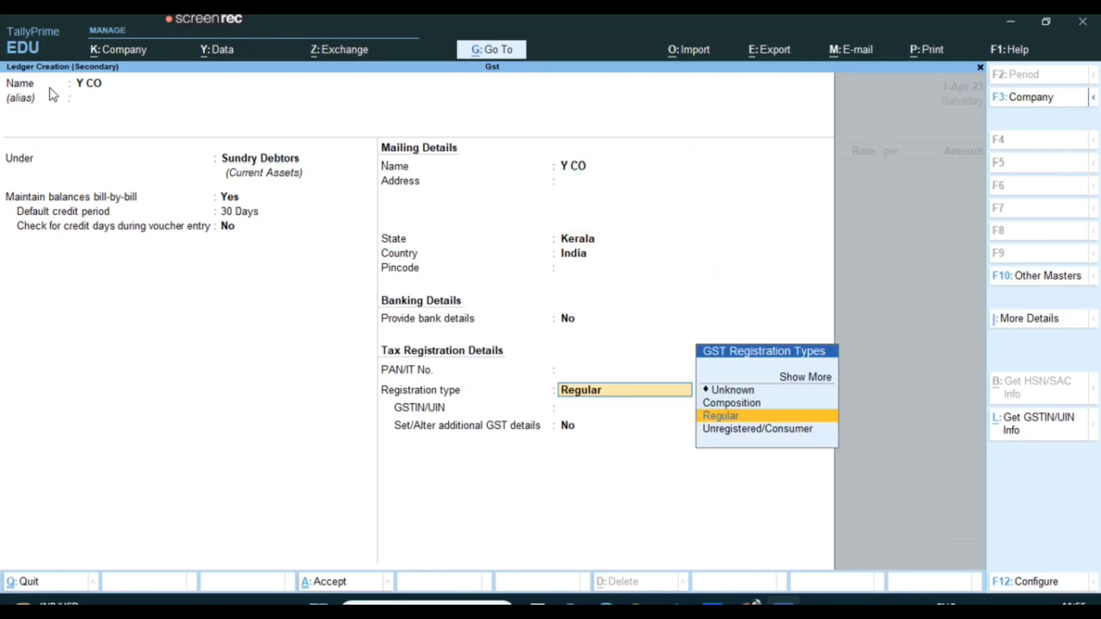
key(Return)
key(Return)
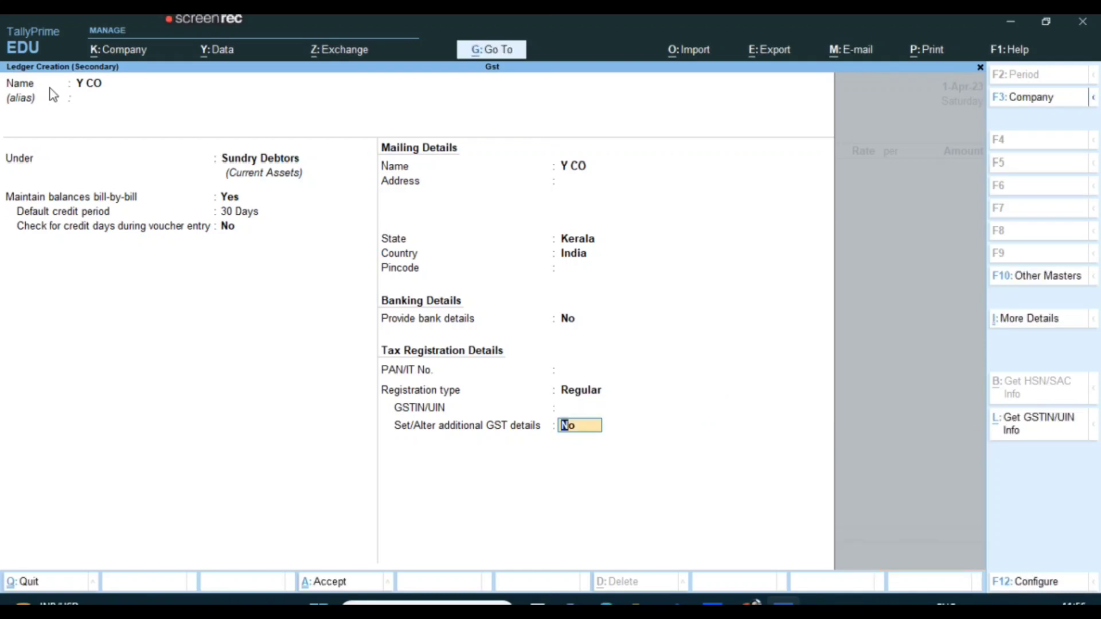
key(Return)
key(Return)
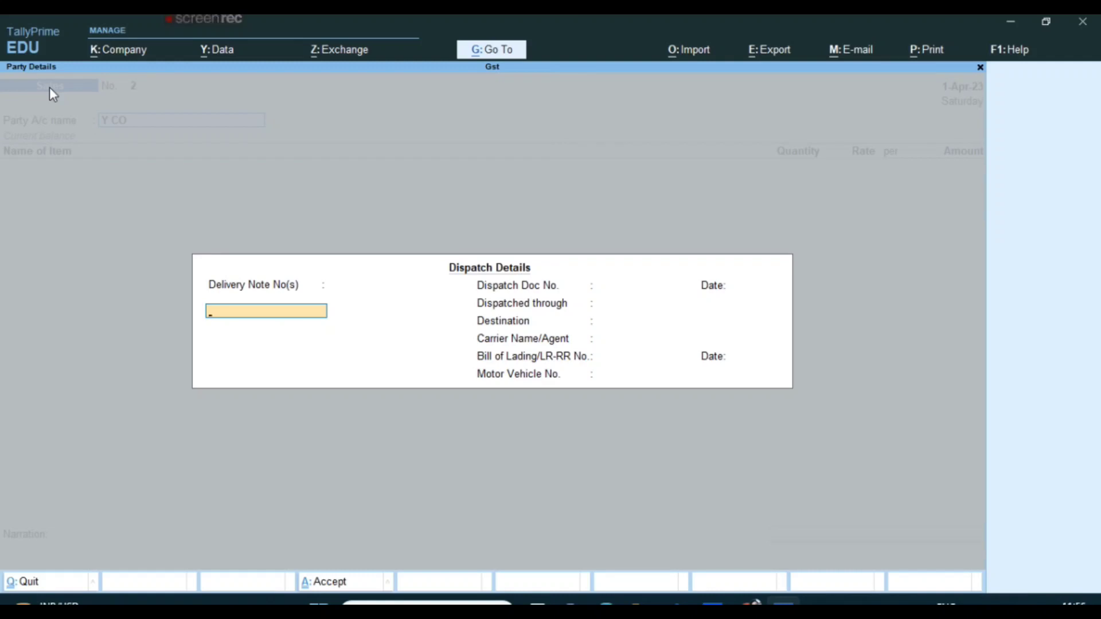
Enter delivery note number 4564 dated 1-Apr-23 in the dispatch details and leave the remaining dispatch fields blank
text(4564)
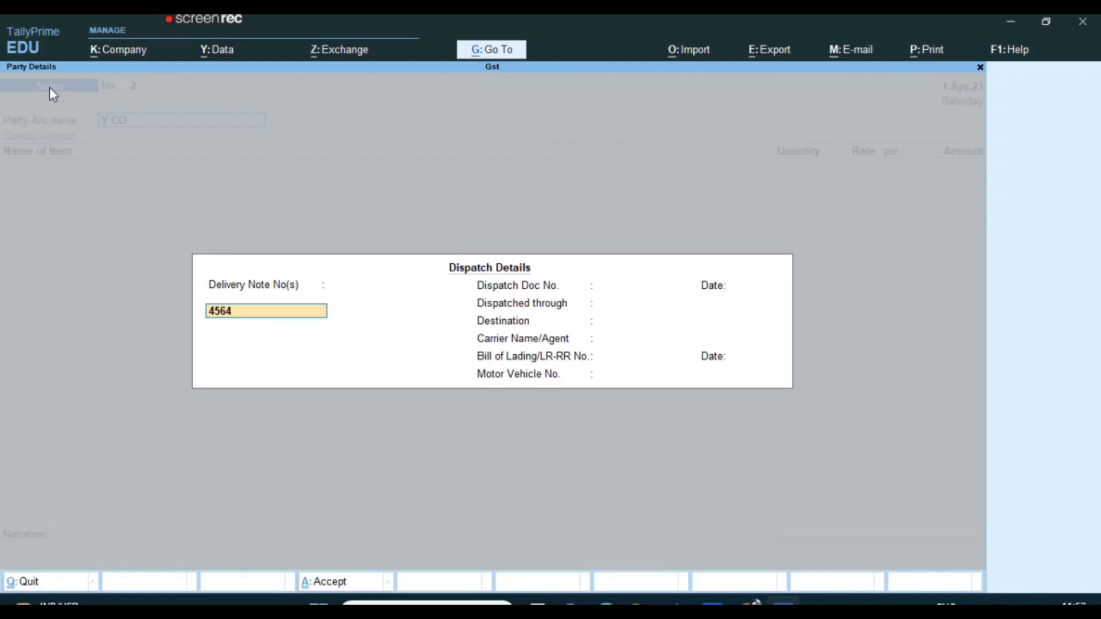
key(Return)
key(Return)
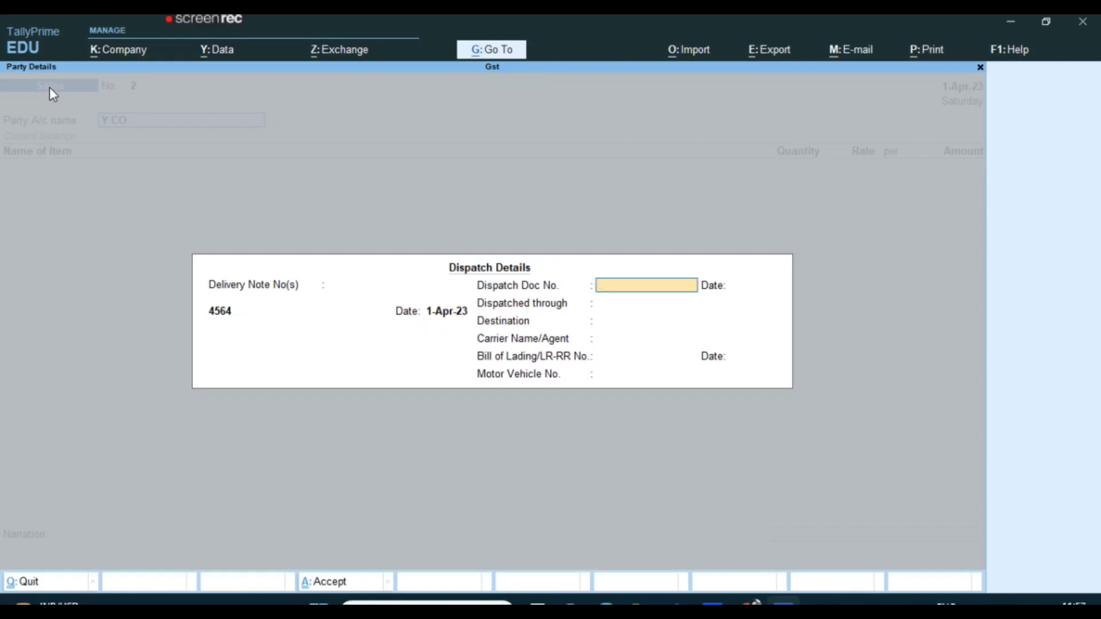
key(Return)
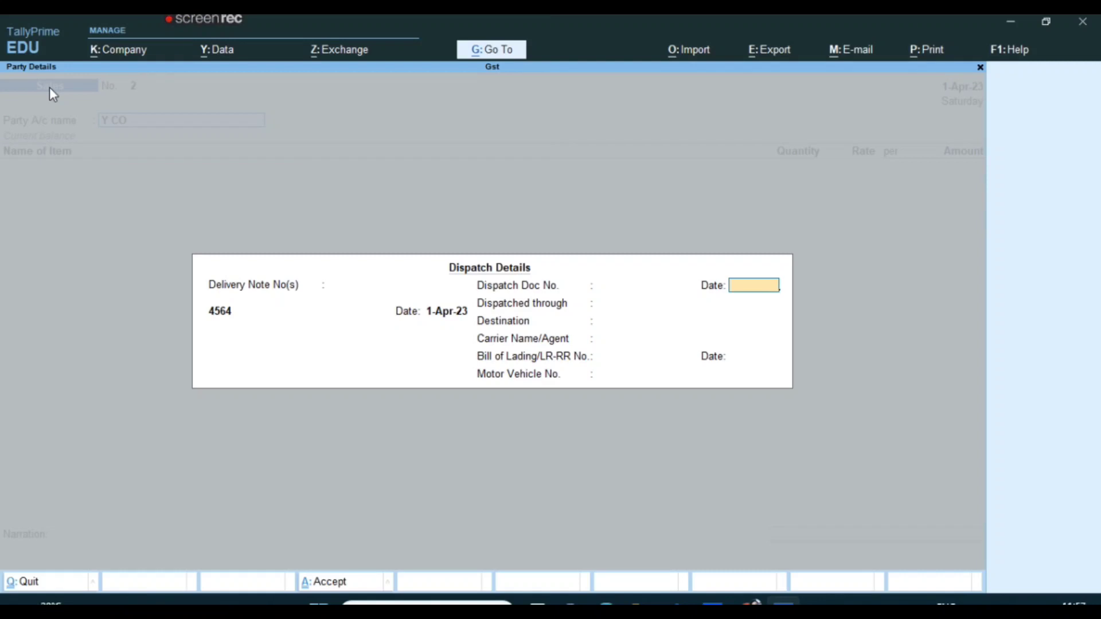
key(Return)
key(Return)
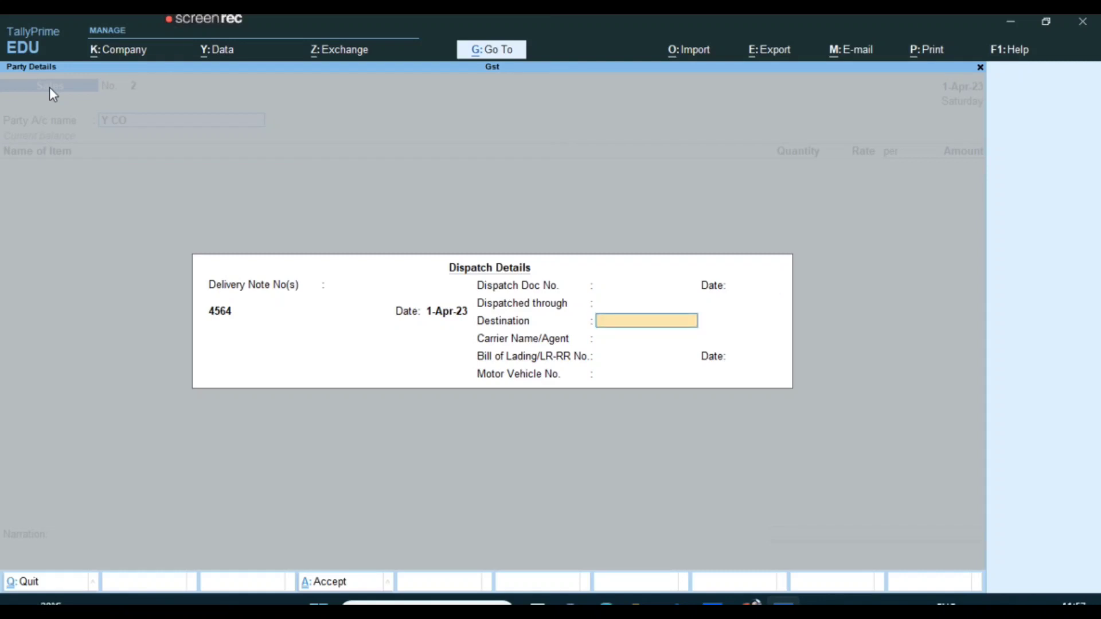
key(Return)
key(Return)
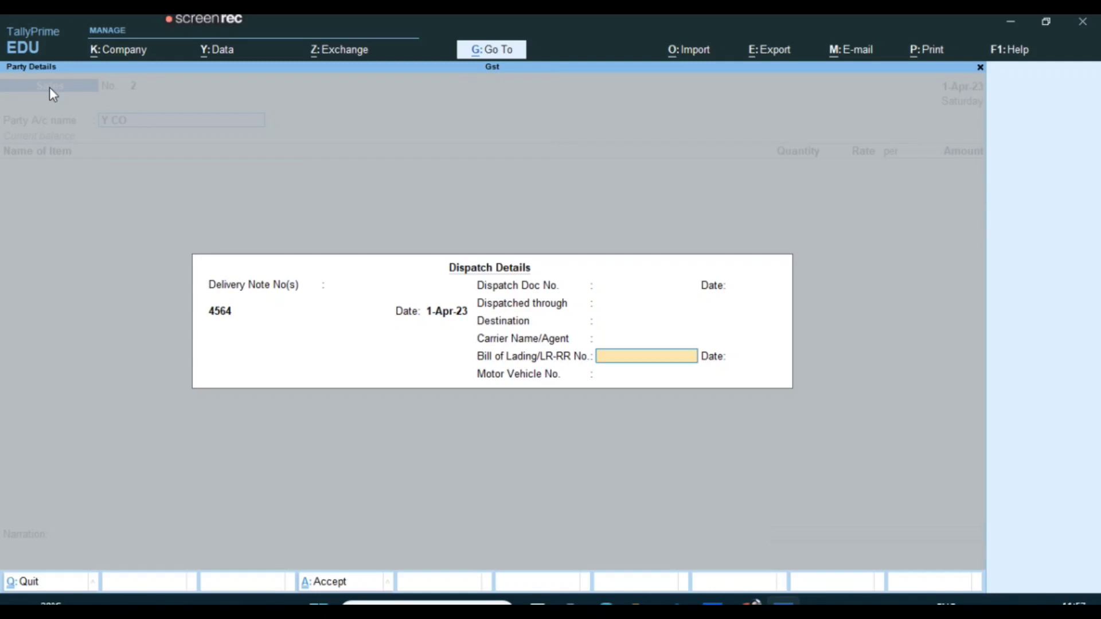
key(Return)
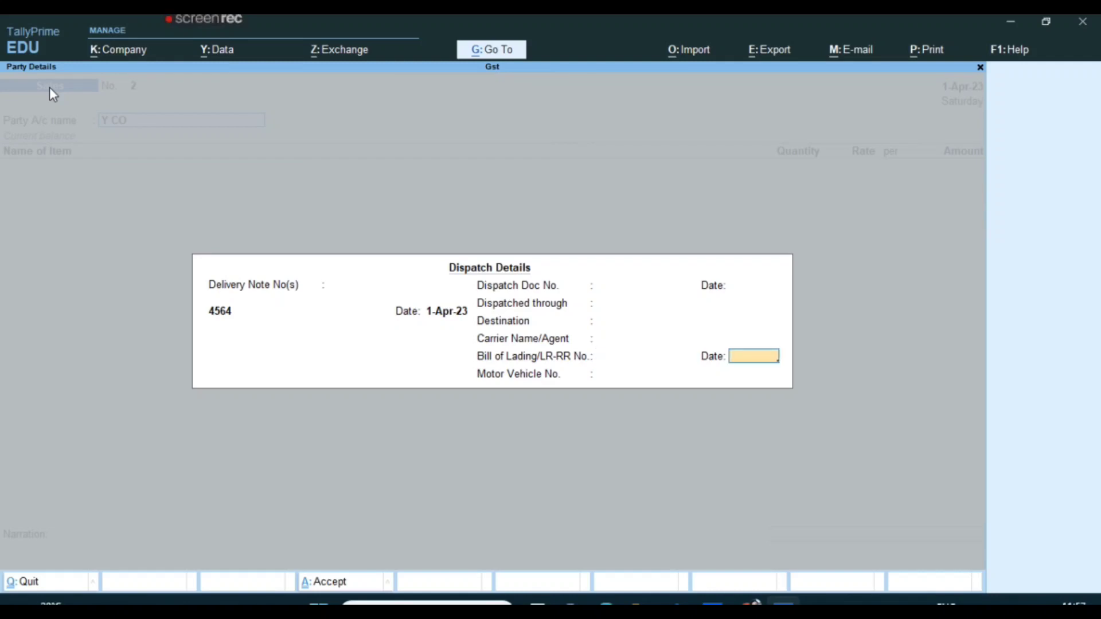
key(Return)
key(Return)
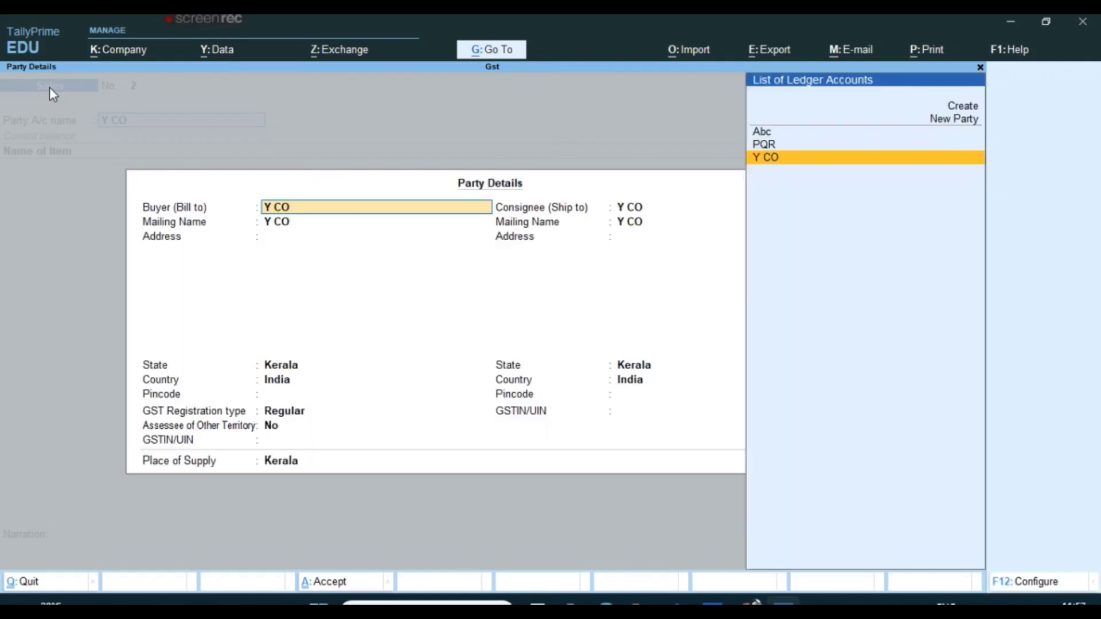
Accept the party details with Y CO as both buyer and consignee and Kerala as the place of supply
key(Return)
key(Return)
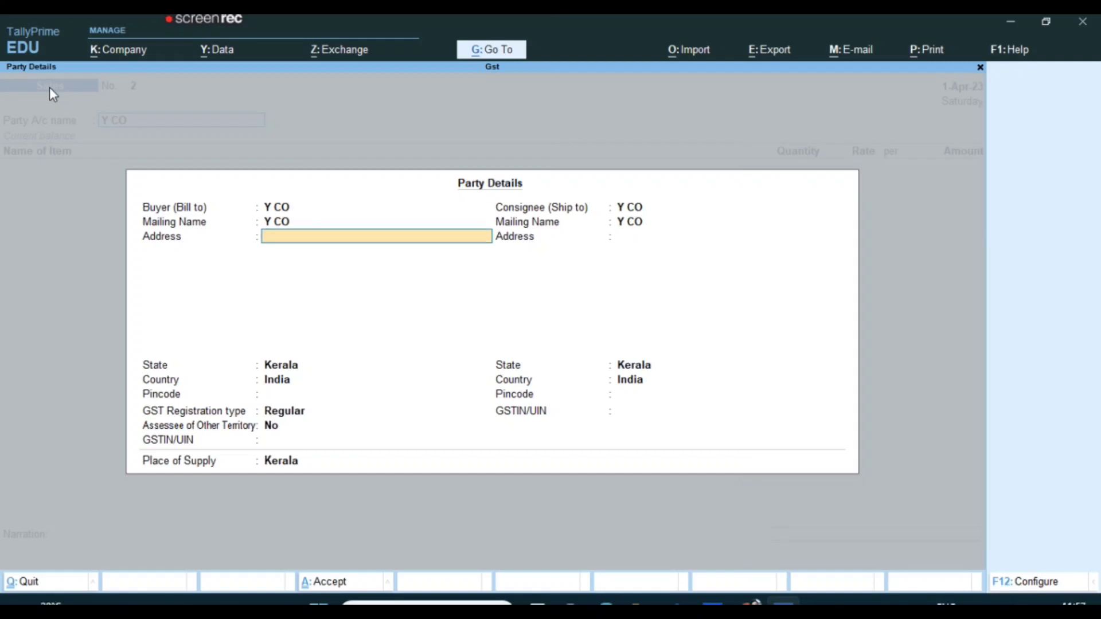
key(Return)
key(Return)
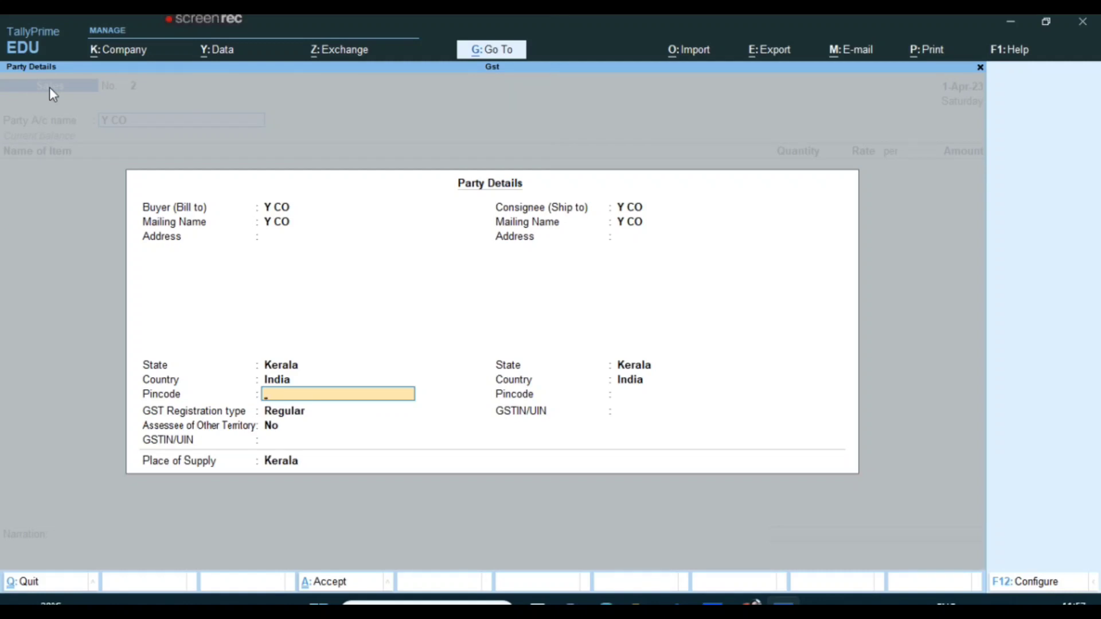
key(Return)
key(Return)
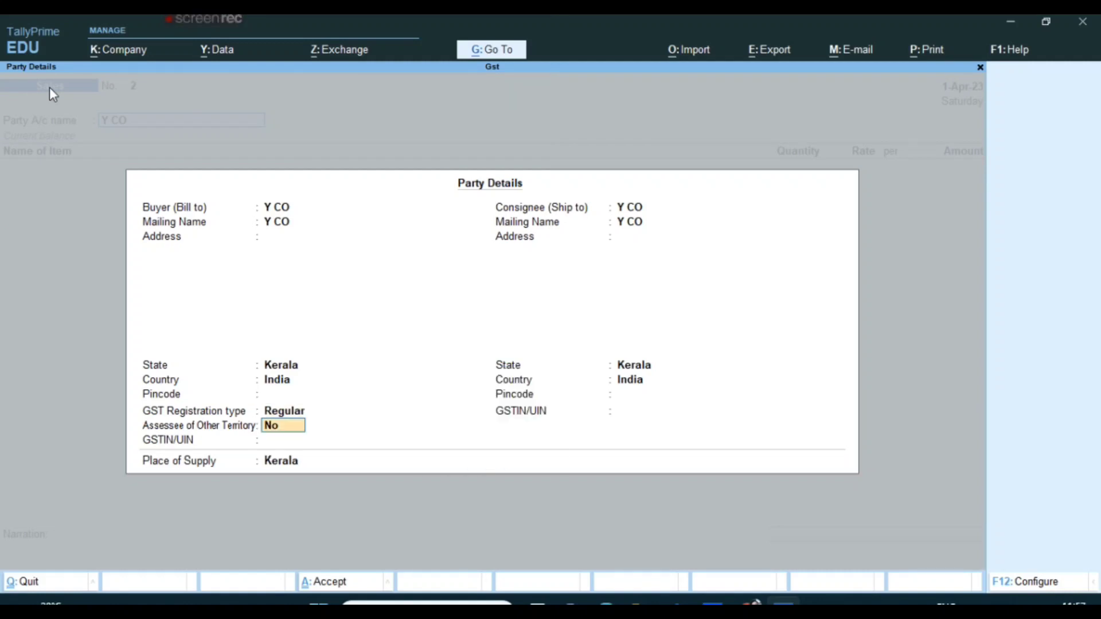
key(Return)
key(Return)
key(Return)
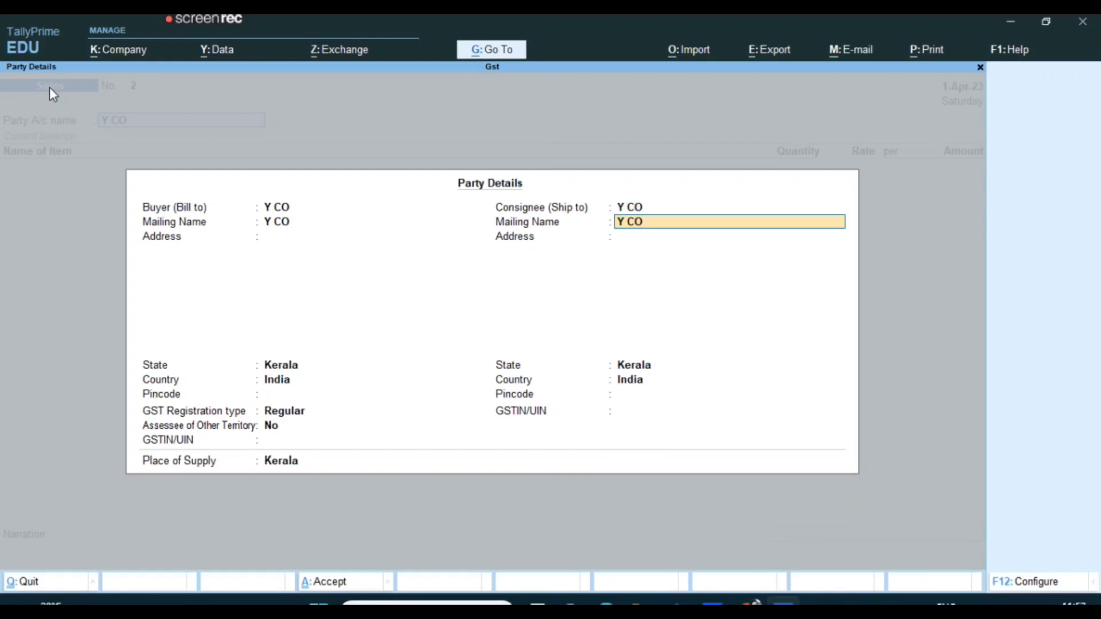
key(Return)
key(Return)
key(Return)
key(Return)
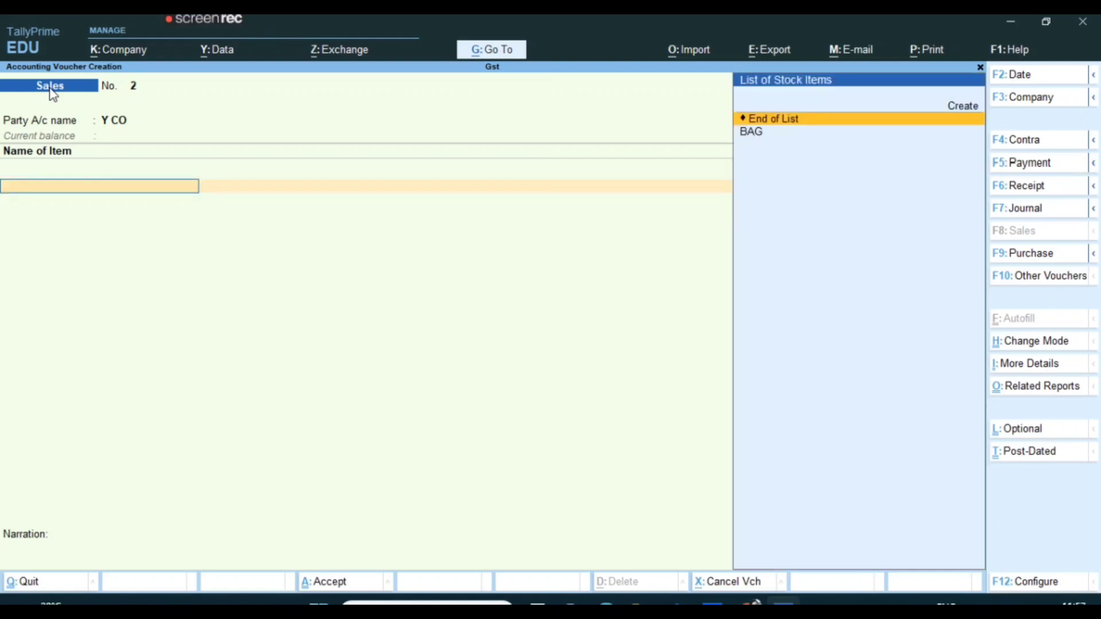
Add the stock item BAG with a quantity of 1,000 nos at a rate of 1,500 per nos
key(Down)
key(Return)
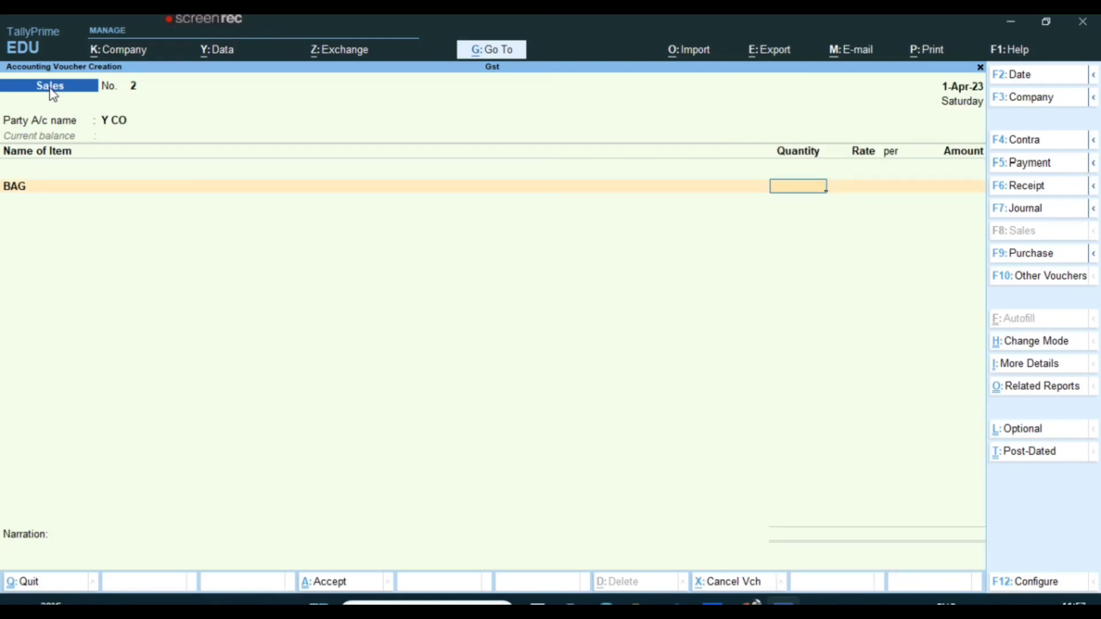
text(1000)
key(Return)
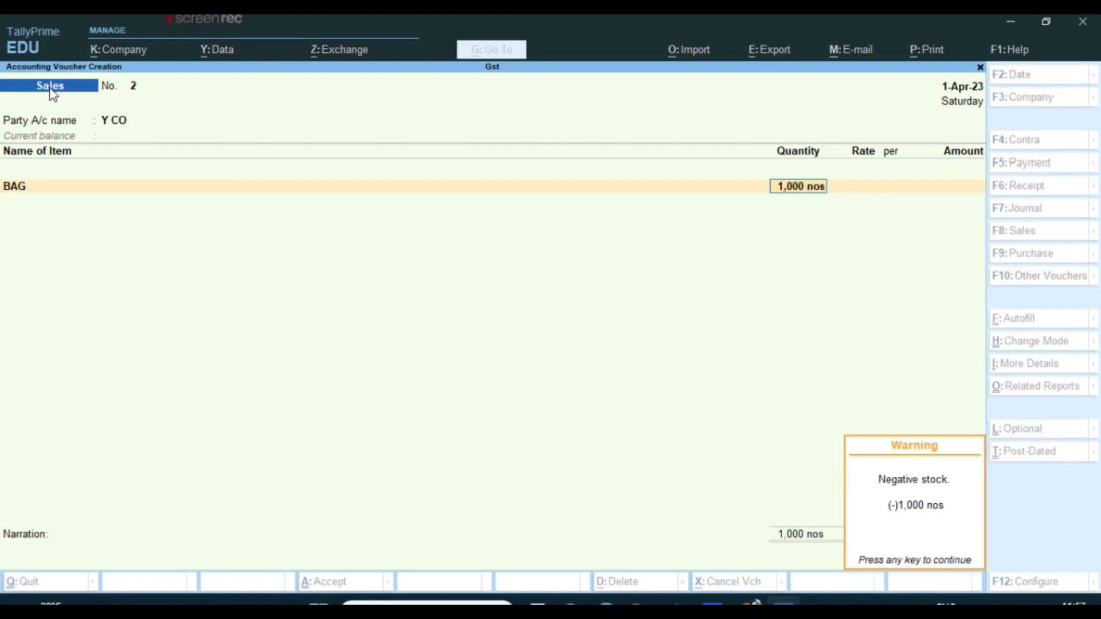
key(Return)
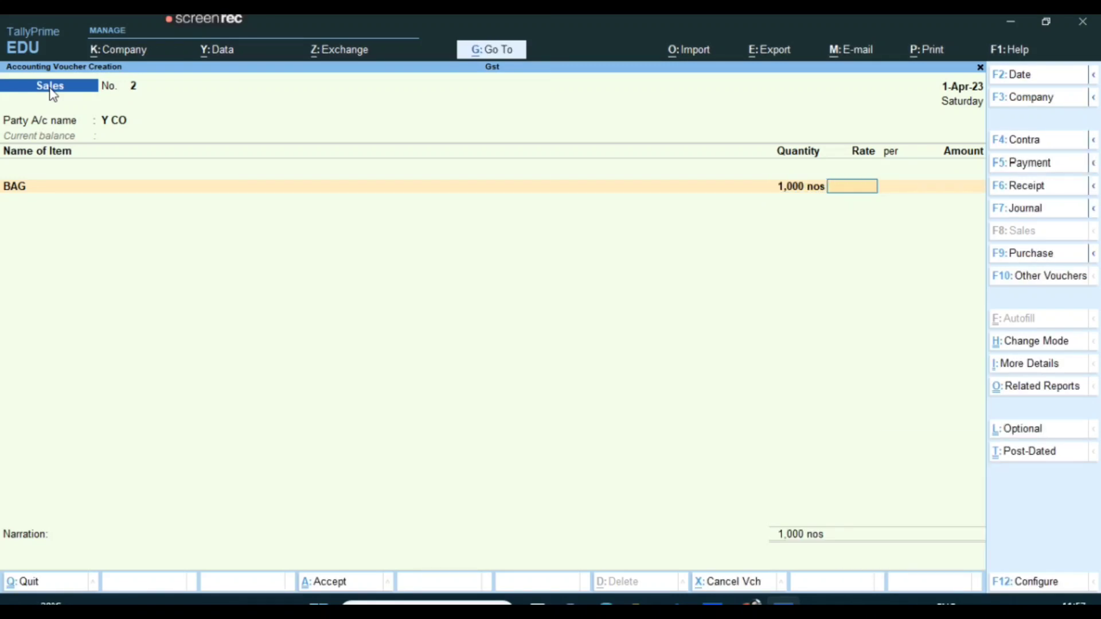
text(1500)
key(Return)
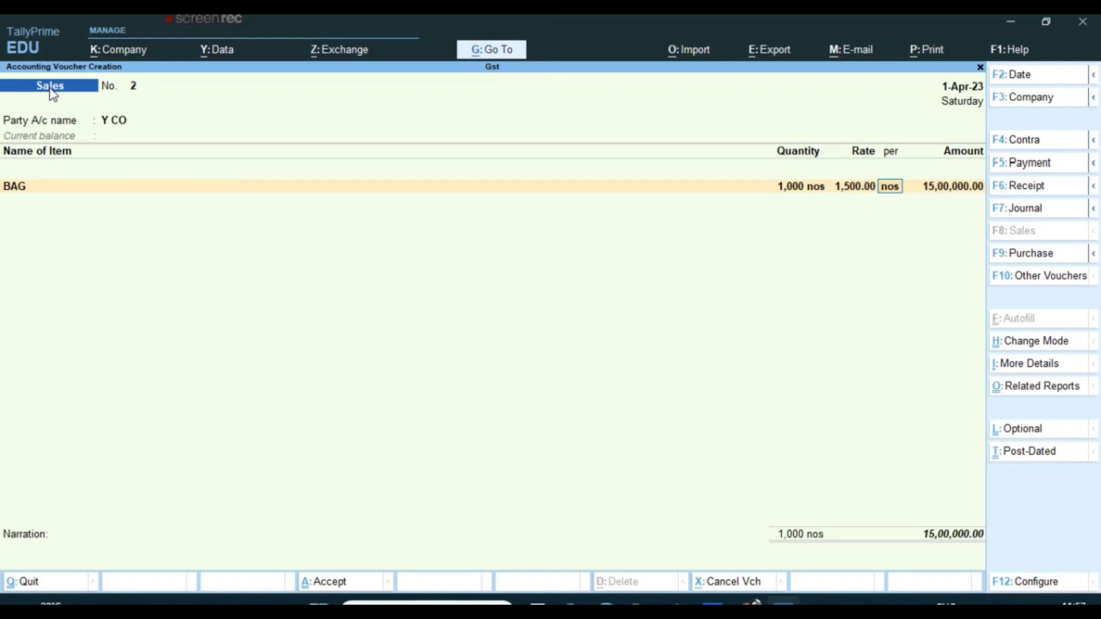
key(Return)
key(Return)
key(Return)
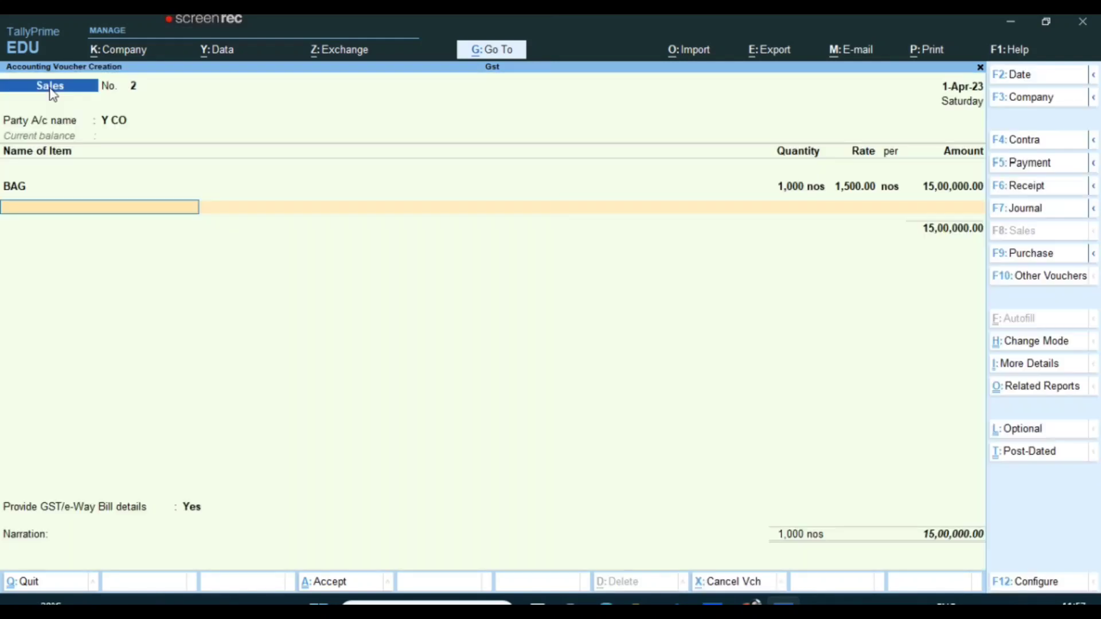
Add the CGST and SGST ledgers below the BAG item
key(Return)
text(C)
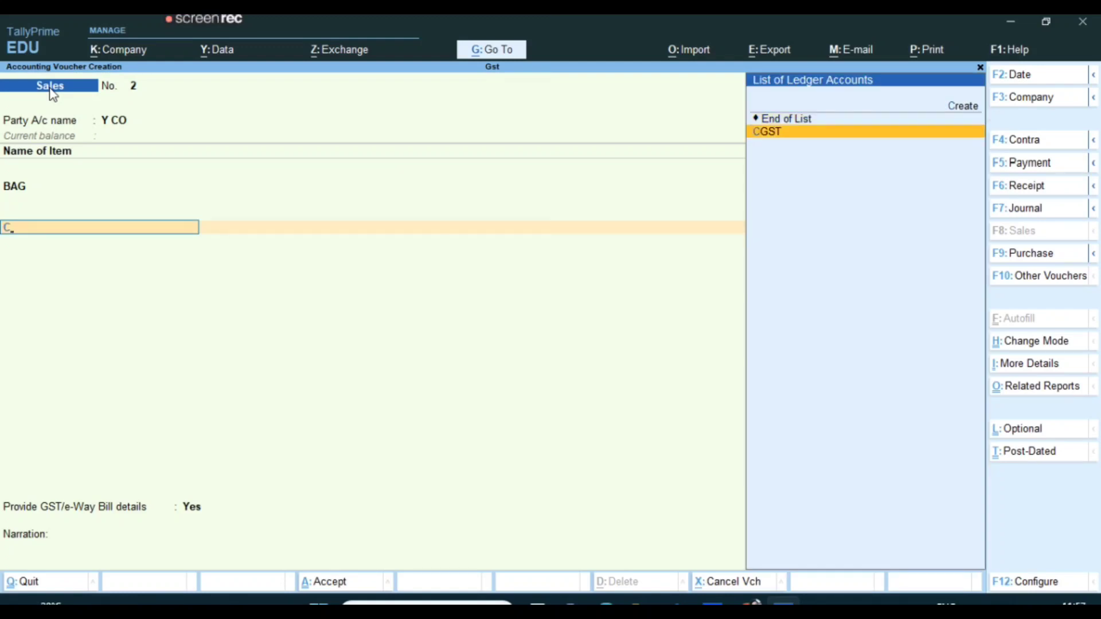
key(Return)
key(Return)
text(S)
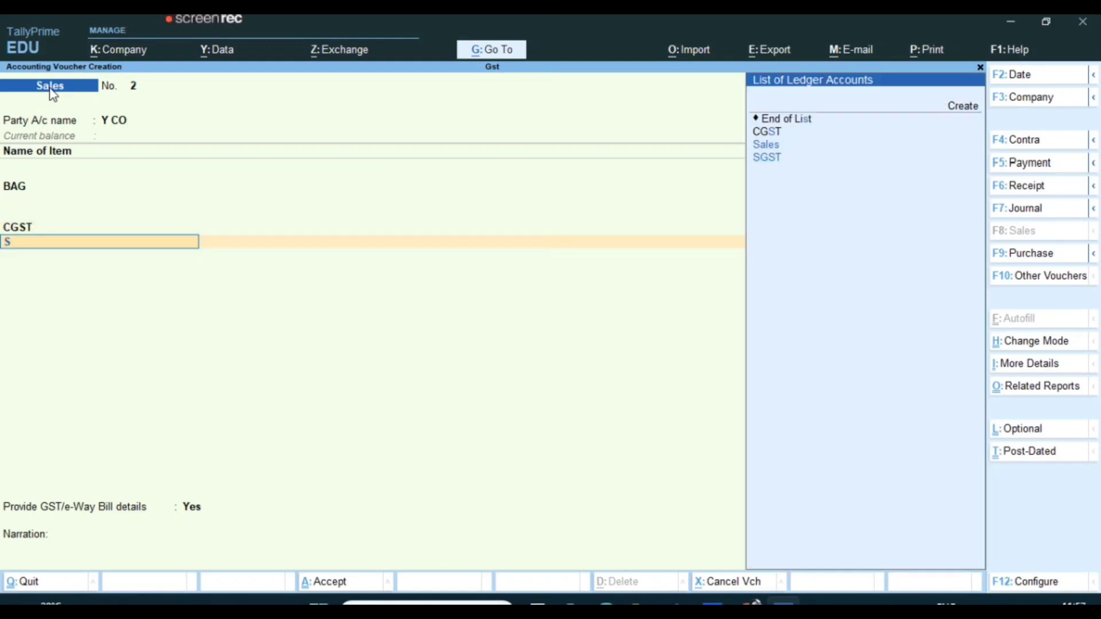
text(G)
key(Return)
key(Return)
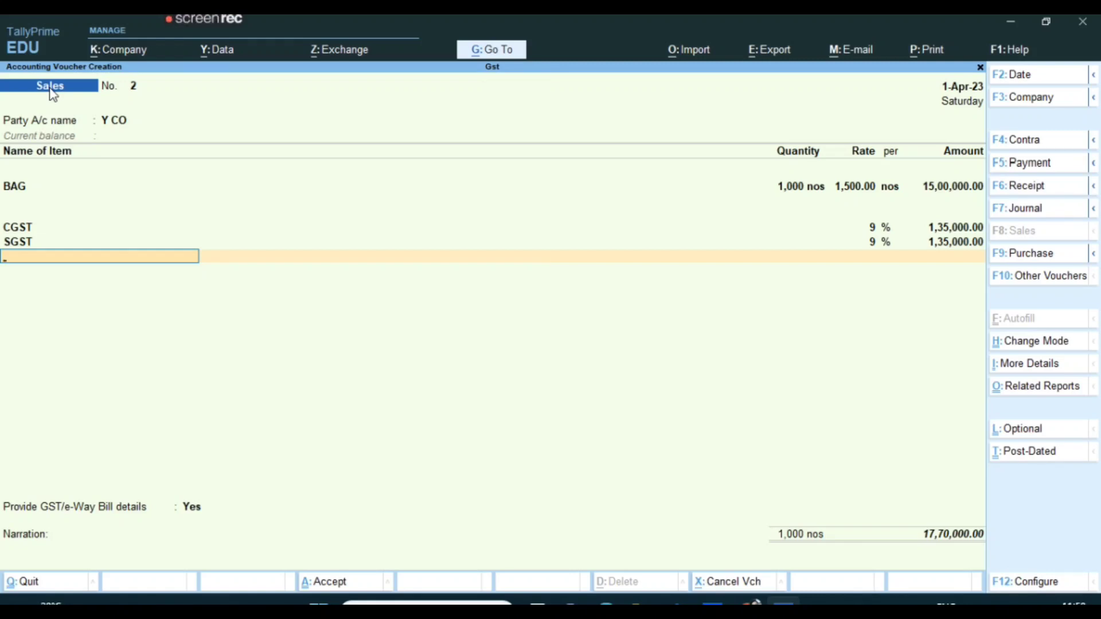
Finish the ledger entries, mark the sales voucher as optional, and open the print settings for the current voucher
key(Return)
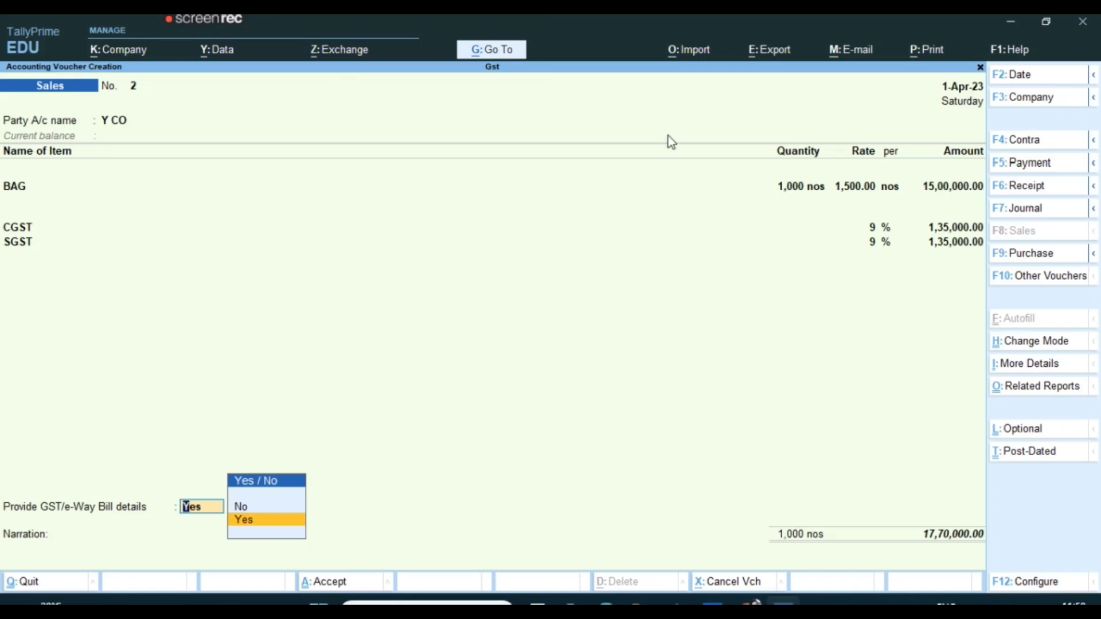
click(1033, 437)
click(917, 57)
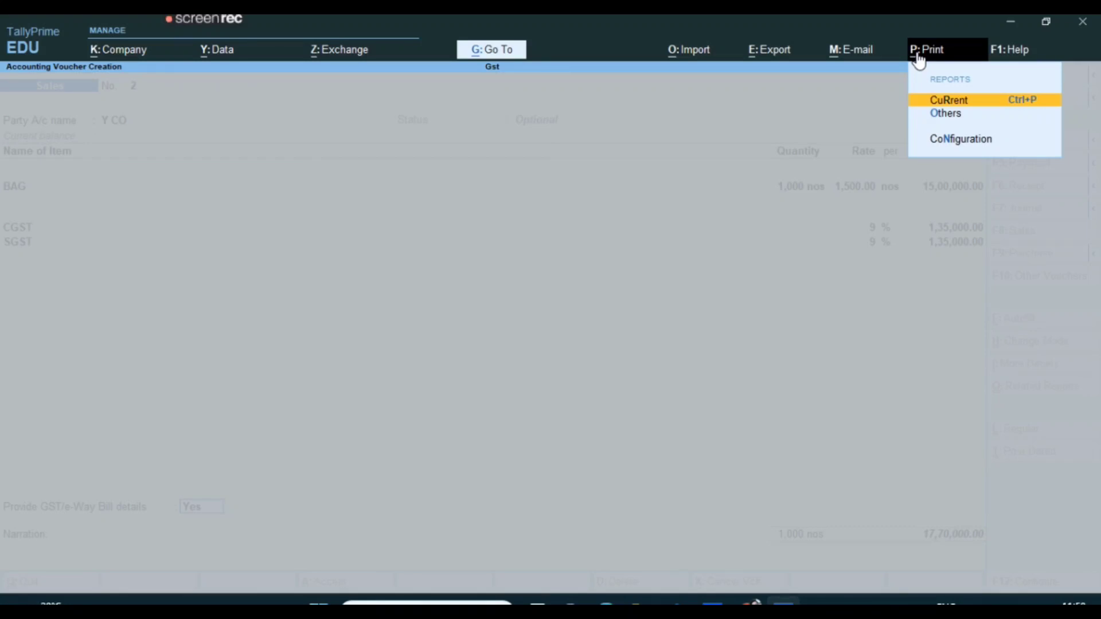
key(Return)
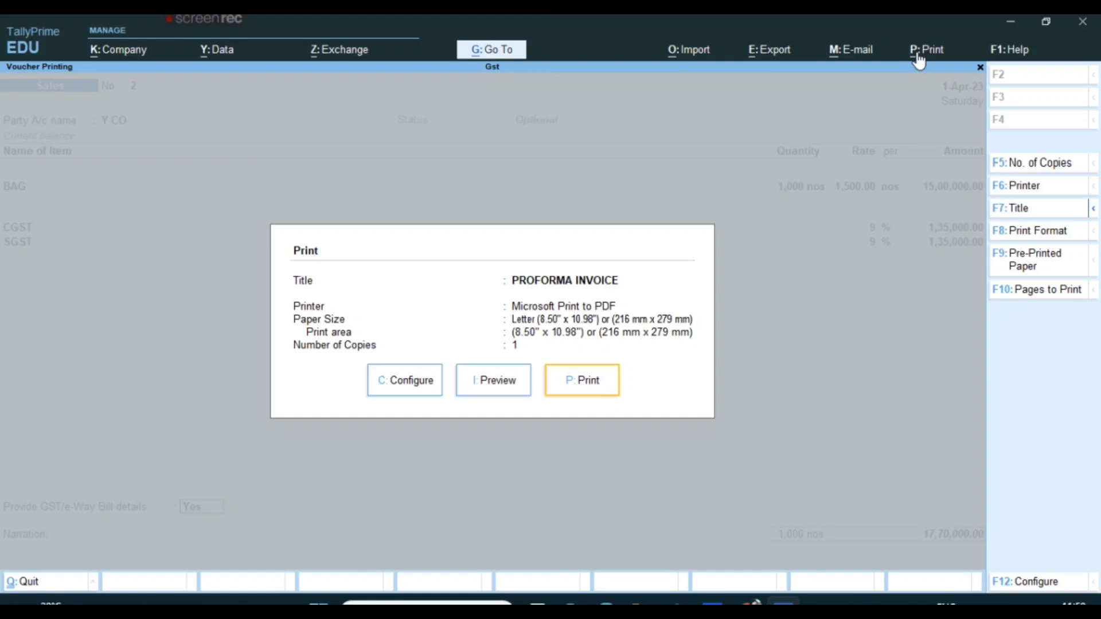
Preview the proforma invoice enlarged, examine it from the header to the declaration, and return to the sales voucher
key(Left)
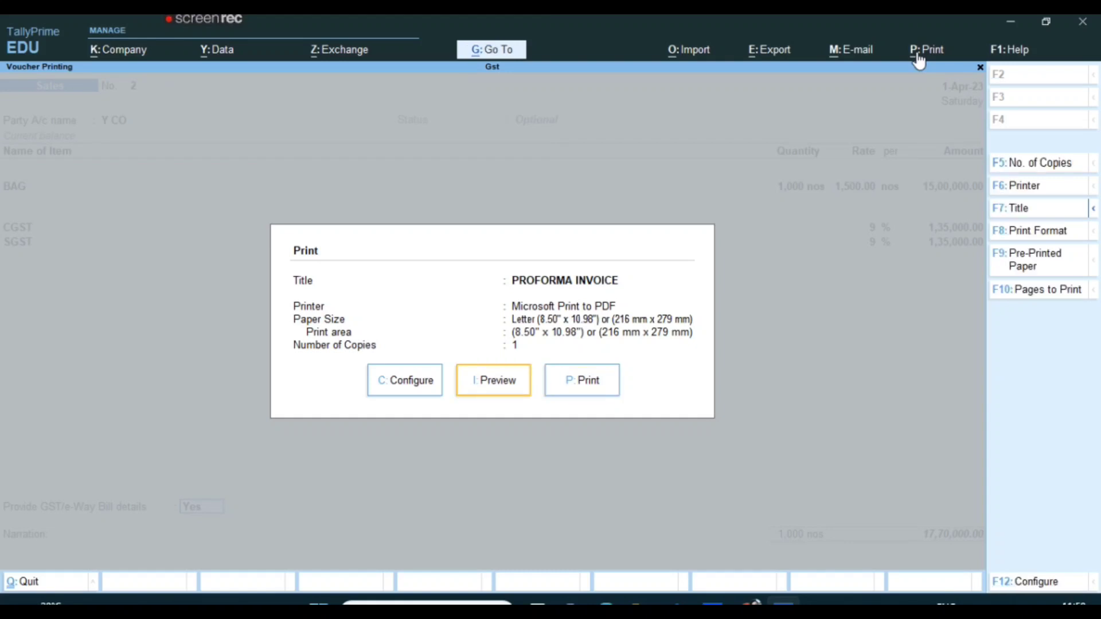
key(Return)
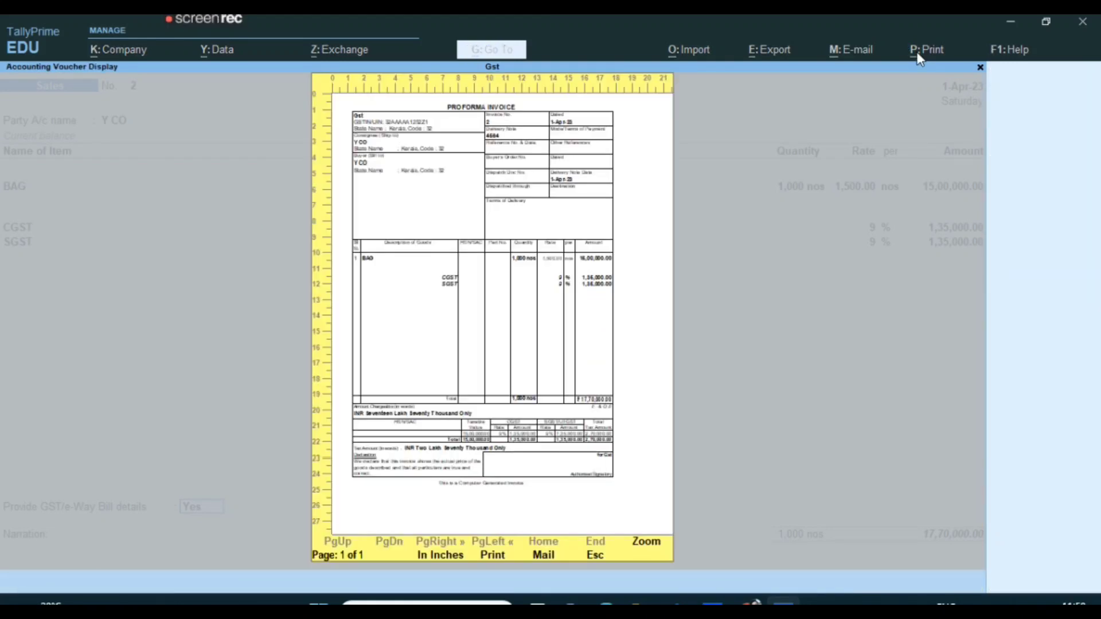
key(Return)
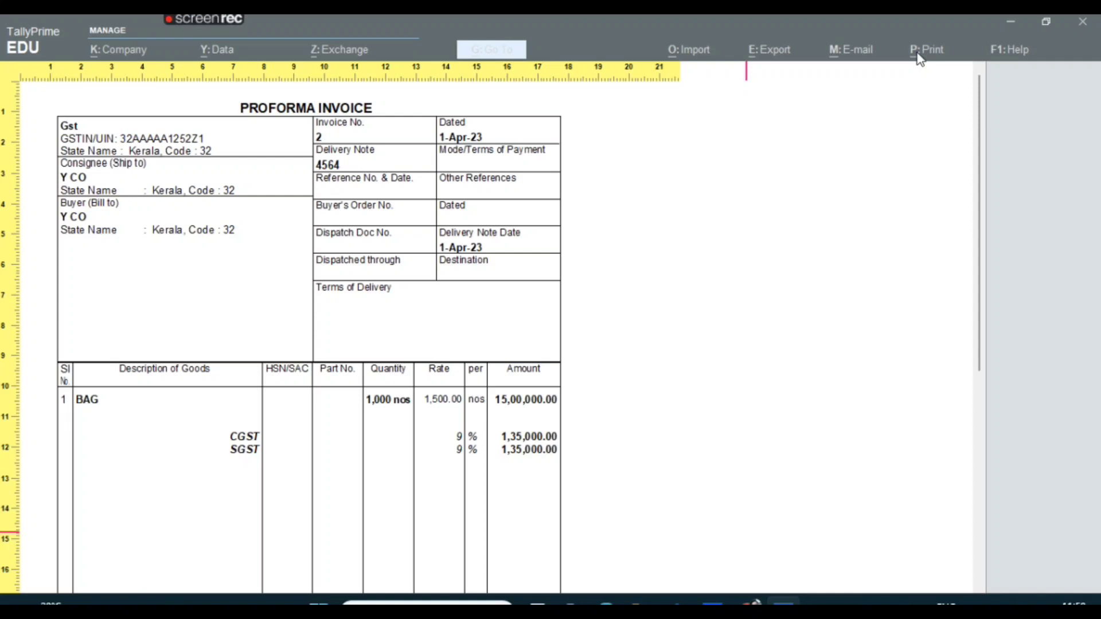
key(Down)
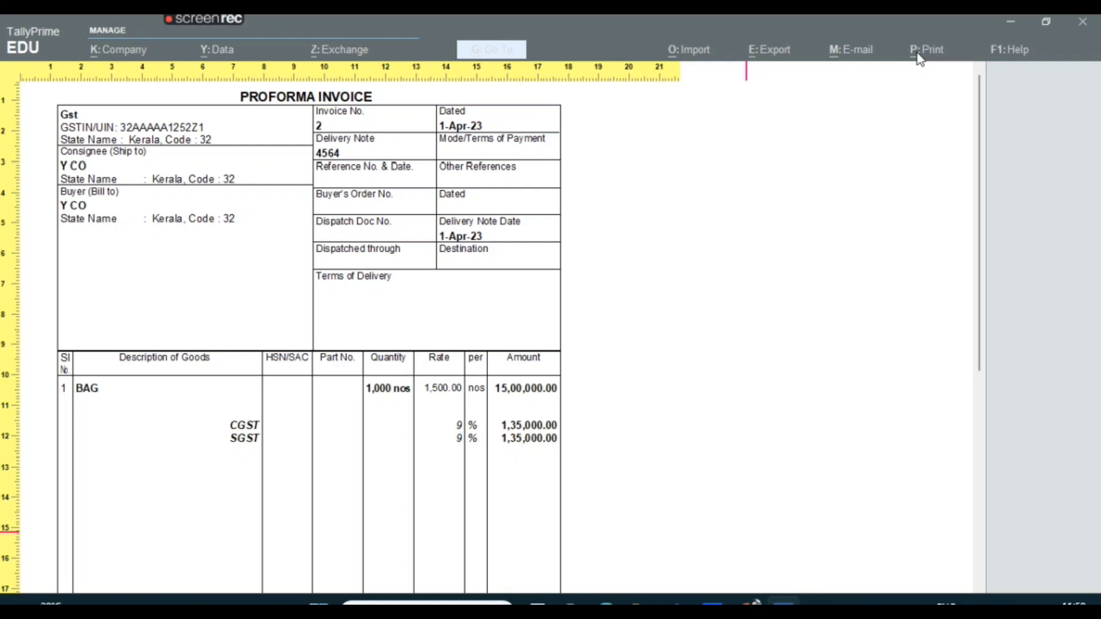
key(Down)
key(Down)
key(Down)
key(Down)
key(Down)
key(Down)
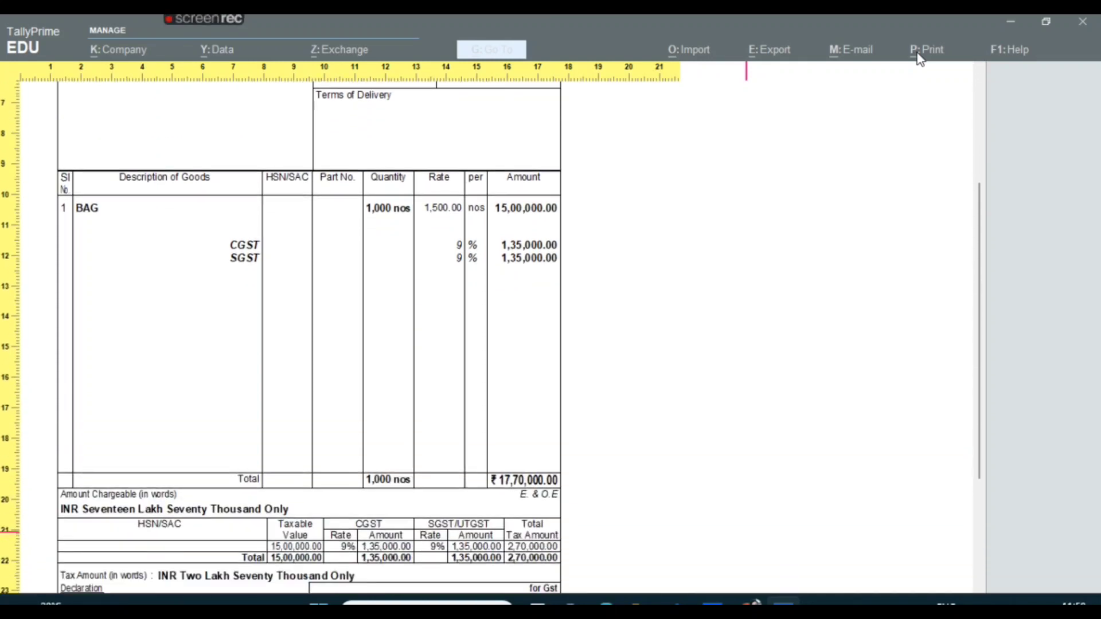
key(Down)
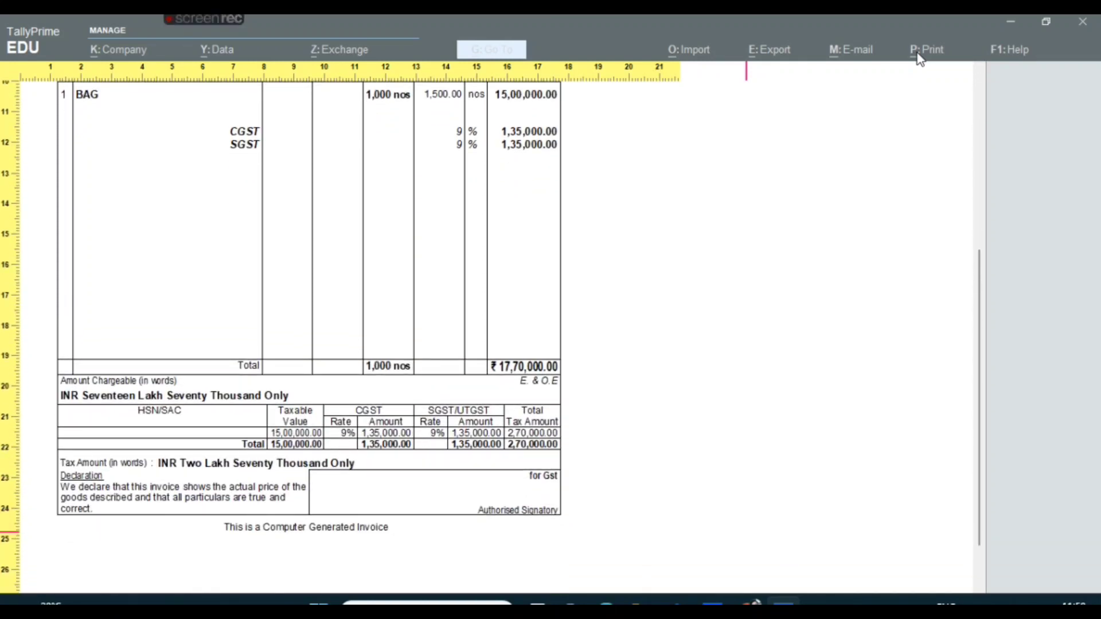
key(Down)
key(Escape)
key(Escape)
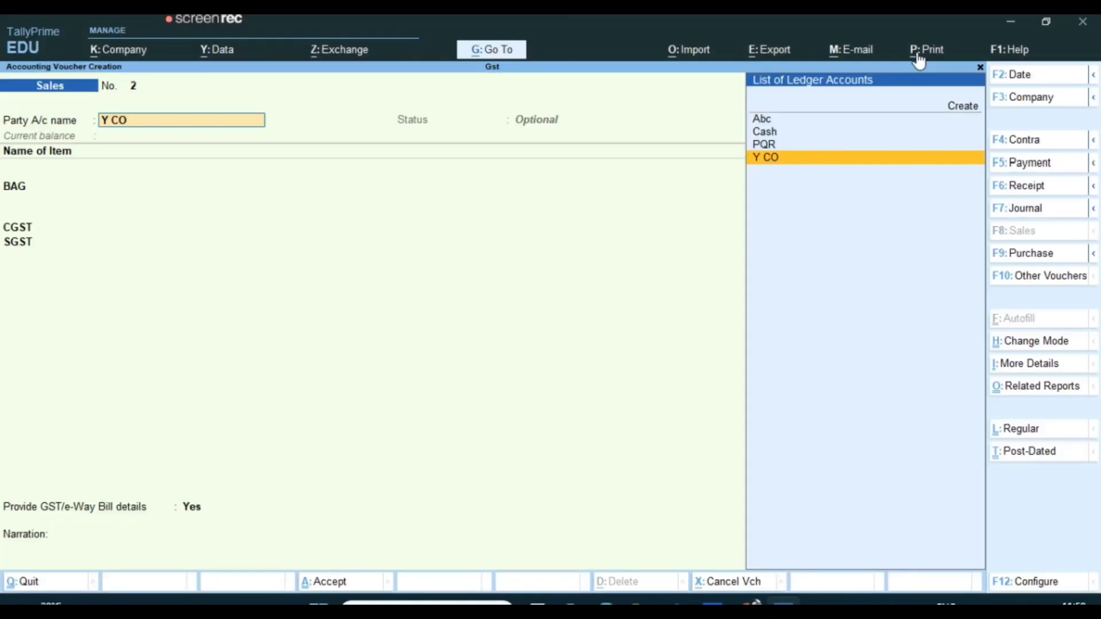
Keep Y CO as the party account and accept its buyer and consignee details with Kerala as the place of supply
key(Return)
key(Return)
key(Return)
key(Return)
key(Return)
key(Return)
key(Return)
key(Return)
key(Return)
key(Return)
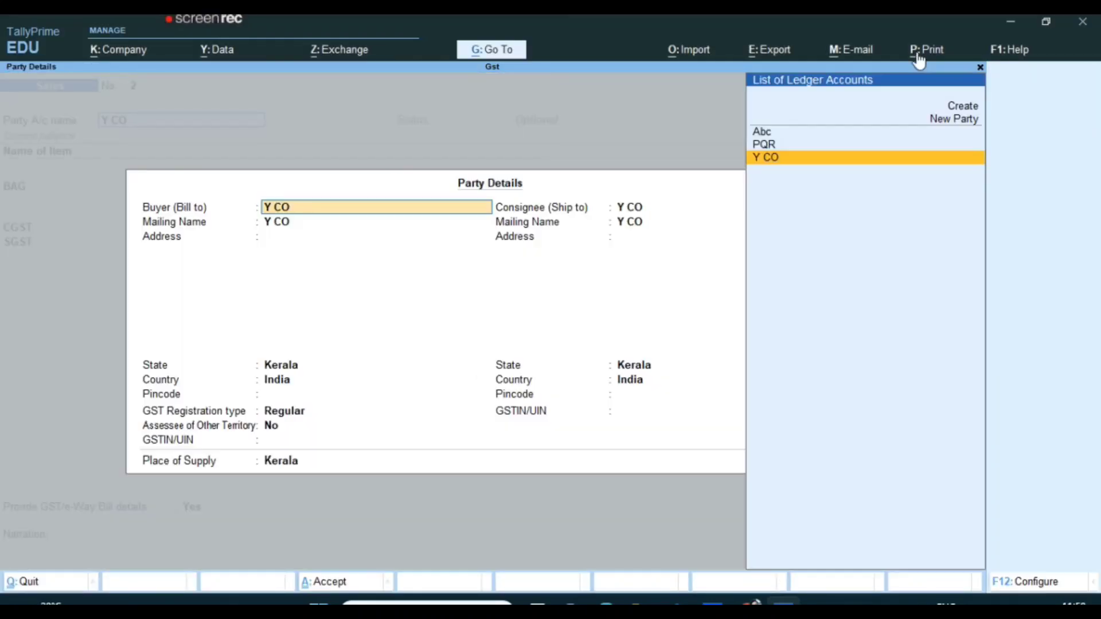
key(Return)
key(Return)
key(Return)
key(Return)
key(Return)
key(Return)
key(Return)
key(Return)
key(Return)
key(Return)
key(Return)
key(Return)
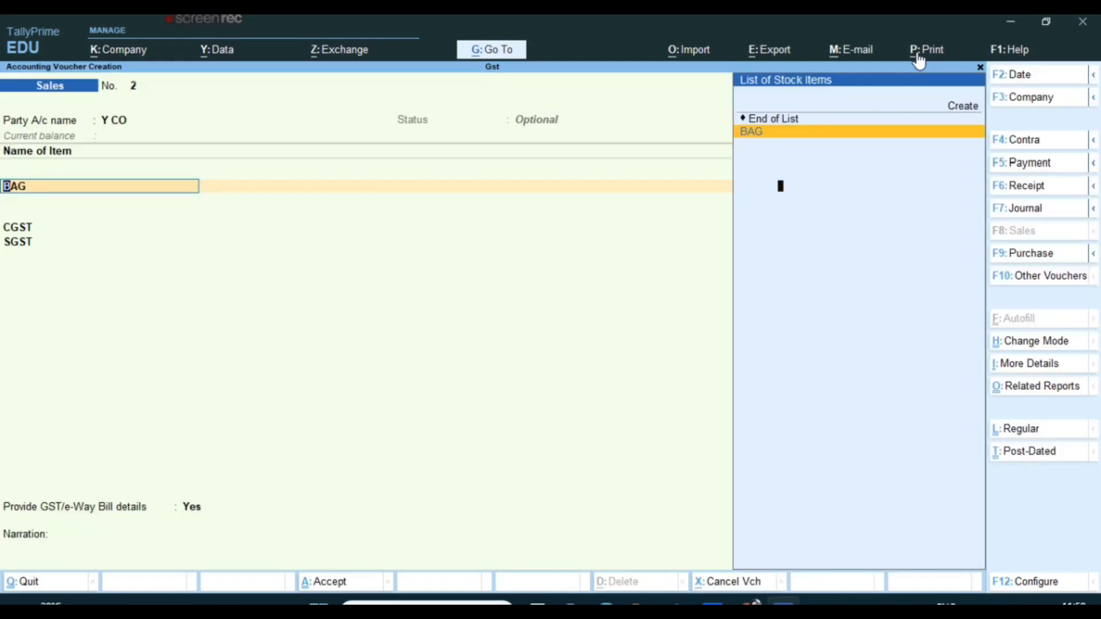
Accept the BAG item line with the CGST and SGST ledgers and proceed into the e-Way Bill details
key(Return)
key(Return)
key(Return)
key(Return)
key(Return)
key(Return)
key(Return)
key(Return)
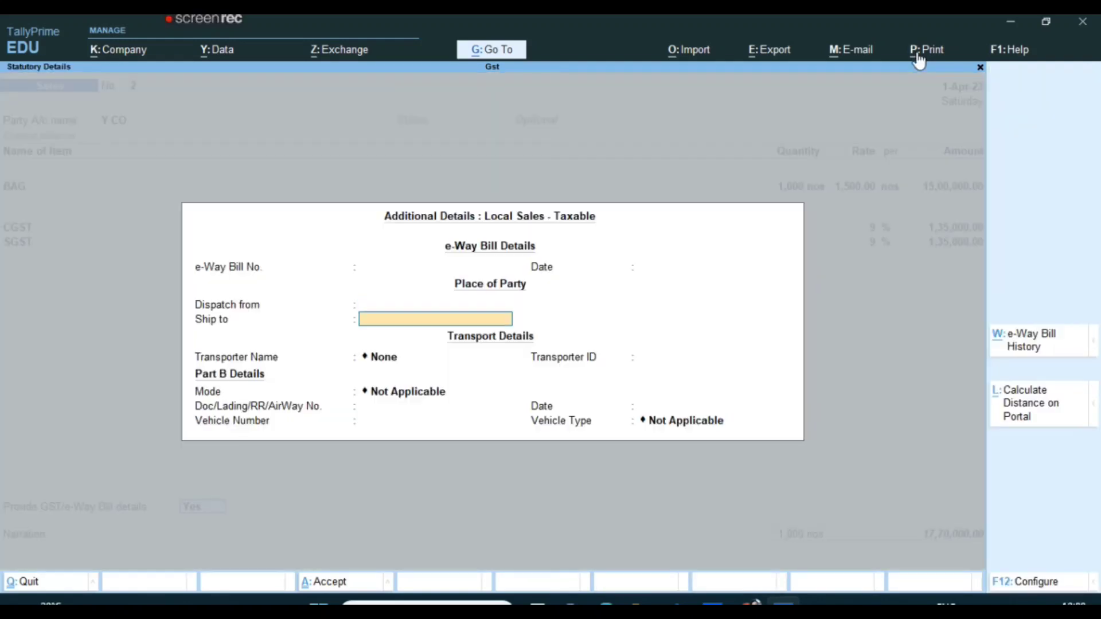
Accept the e-Way Bill details with the transporter name None and the mode and vehicle type Not Applicable
key(BackSpace)
key(BackSpace)
key(BackSpace)
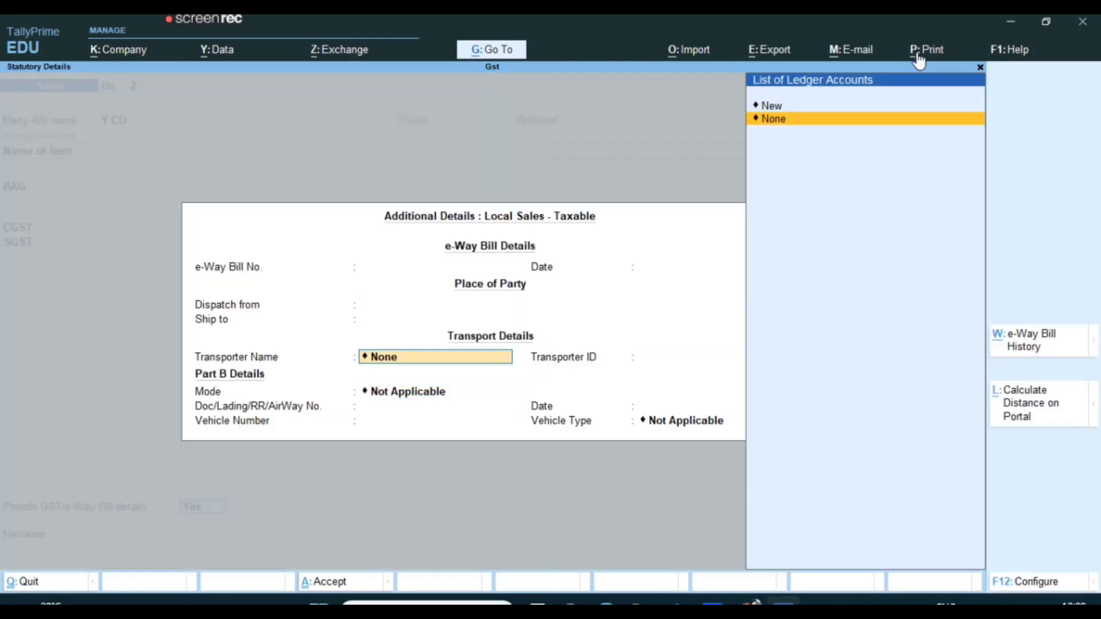
key(Return)
key(Return)
key(Return)
key(Return)
key(Return)
key(Return)
key(Return)
key(Return)
key(Return)
key(Return)
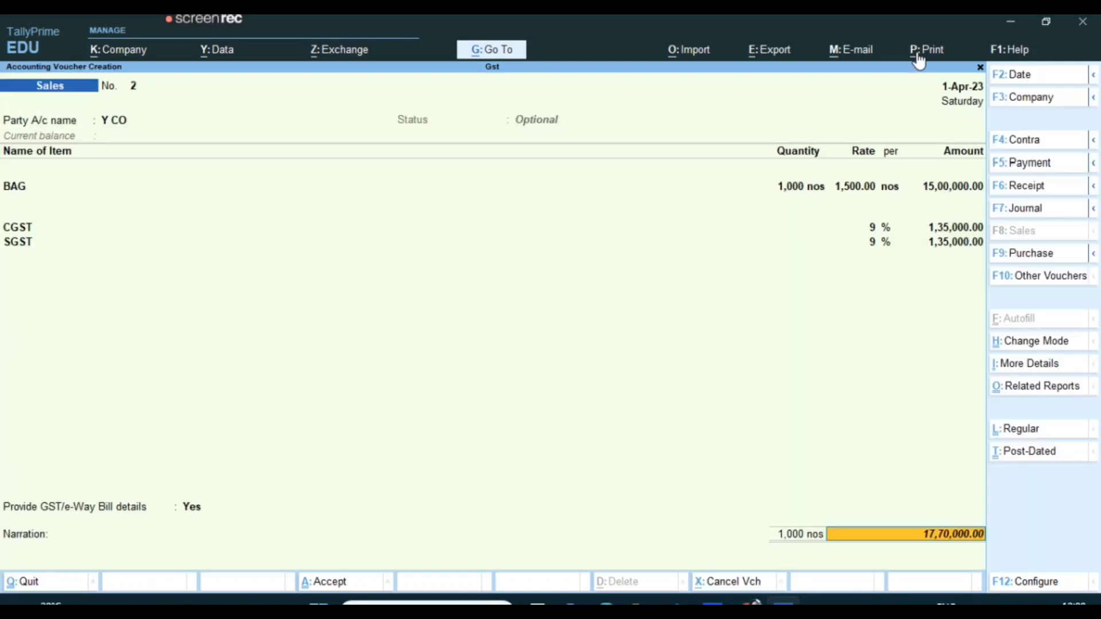
Leave the narration empty and save the optional sales voucher
key(Return)
key(Return)
key(Return)
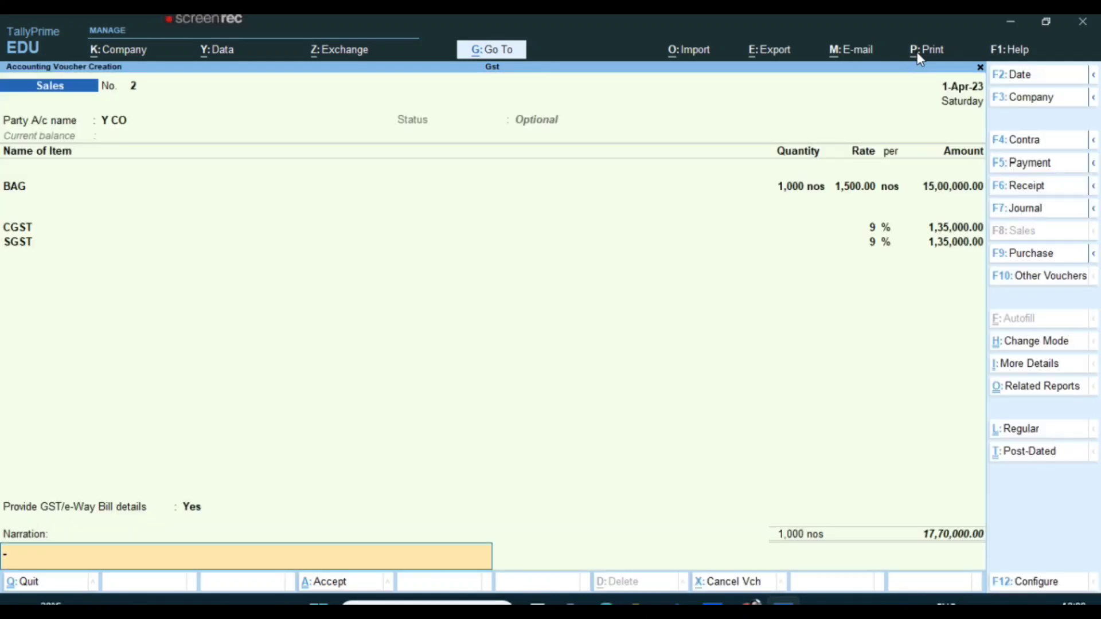
key(Return)
key(Return)
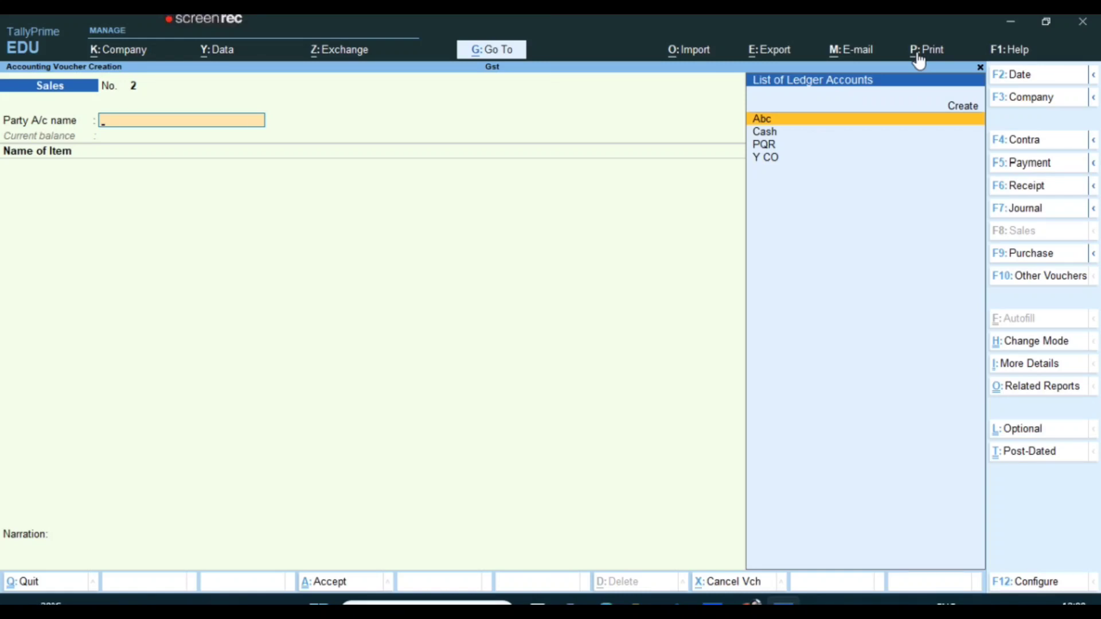
Leave voucher entry and check the Sales Accounts breakdown in the Profit & Loss A/c for the optional voucher's effect
key(Escape)
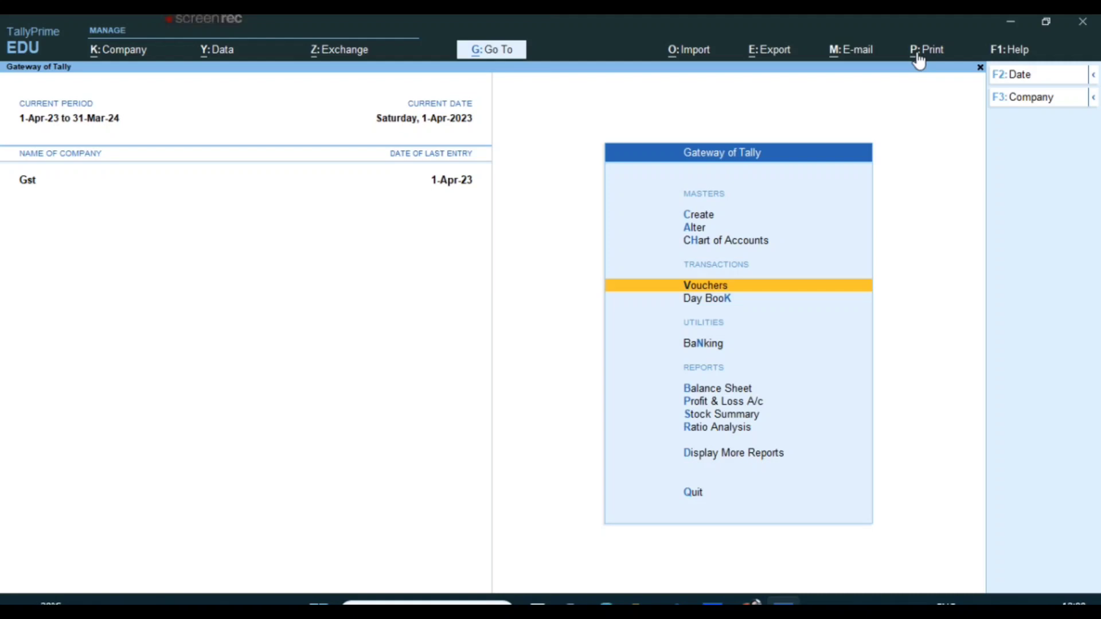
key(Down)
key(Down)
key(Down)
key(Down)
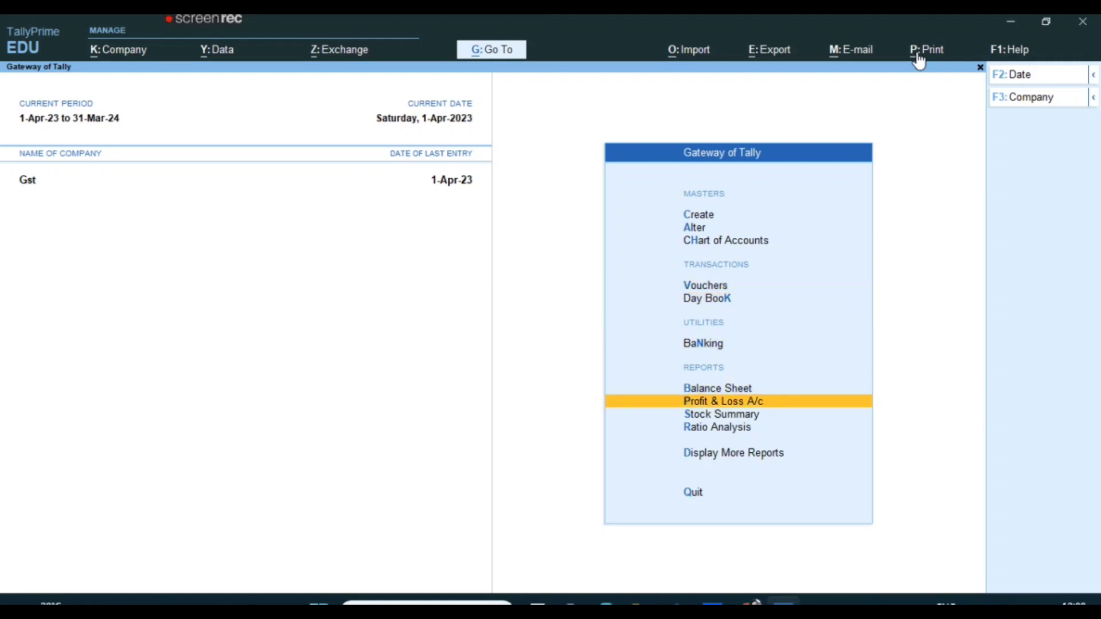
key(Return)
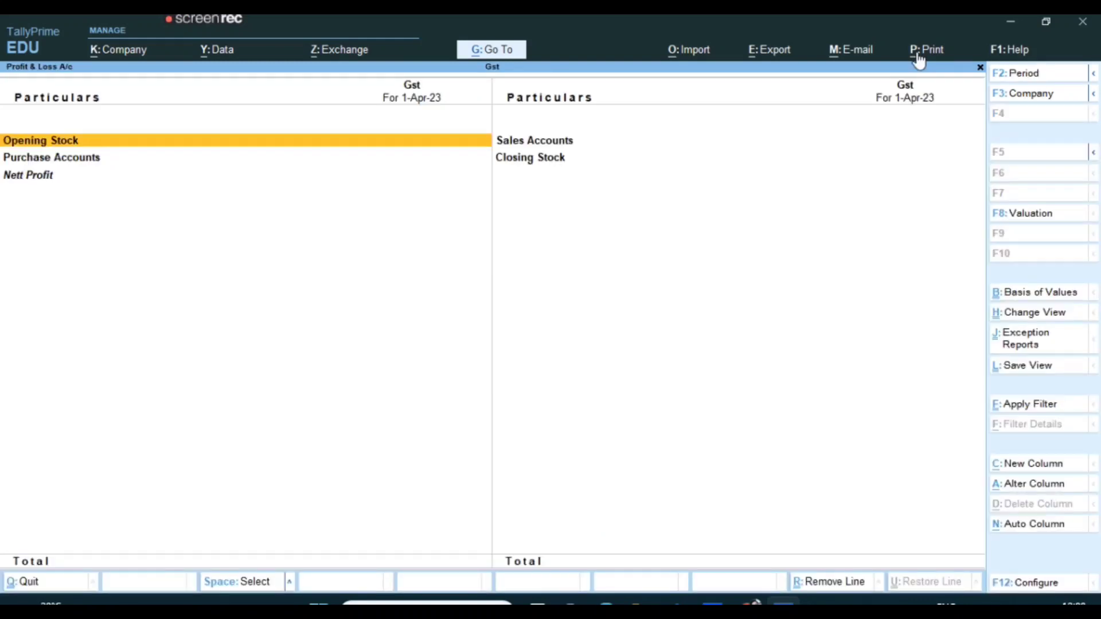
key(alt+F5)
key(Right)
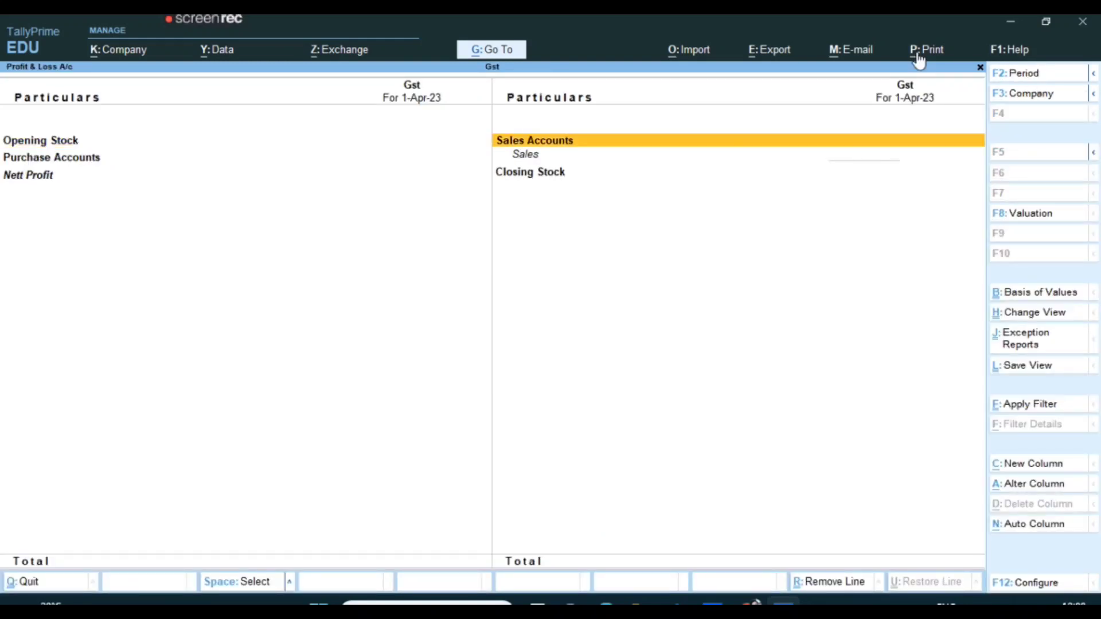
key(Down)
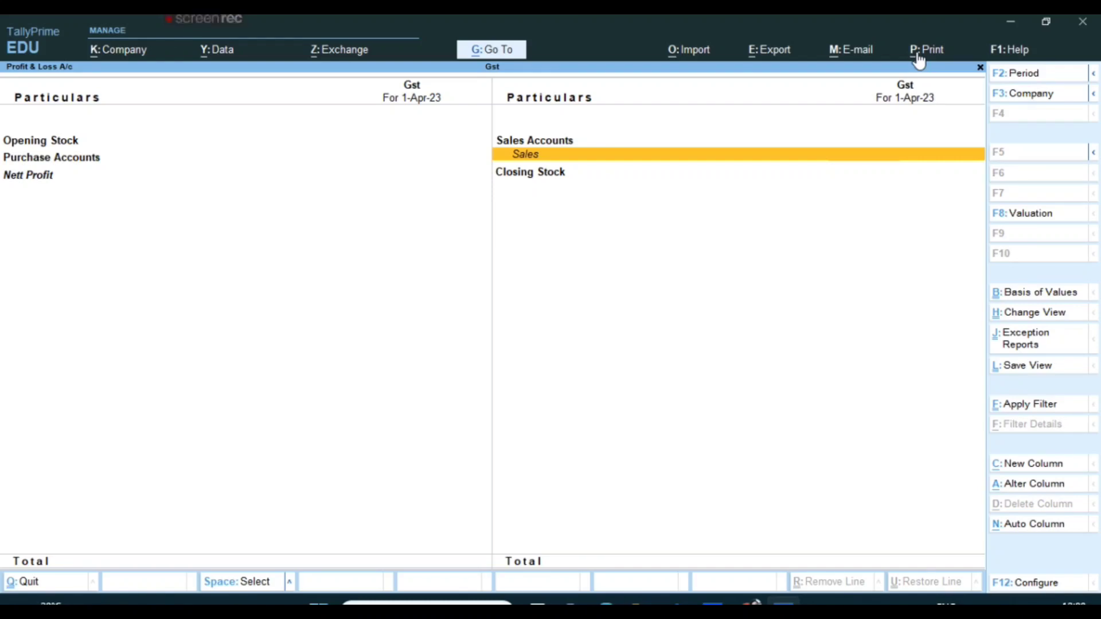
key(Escape)
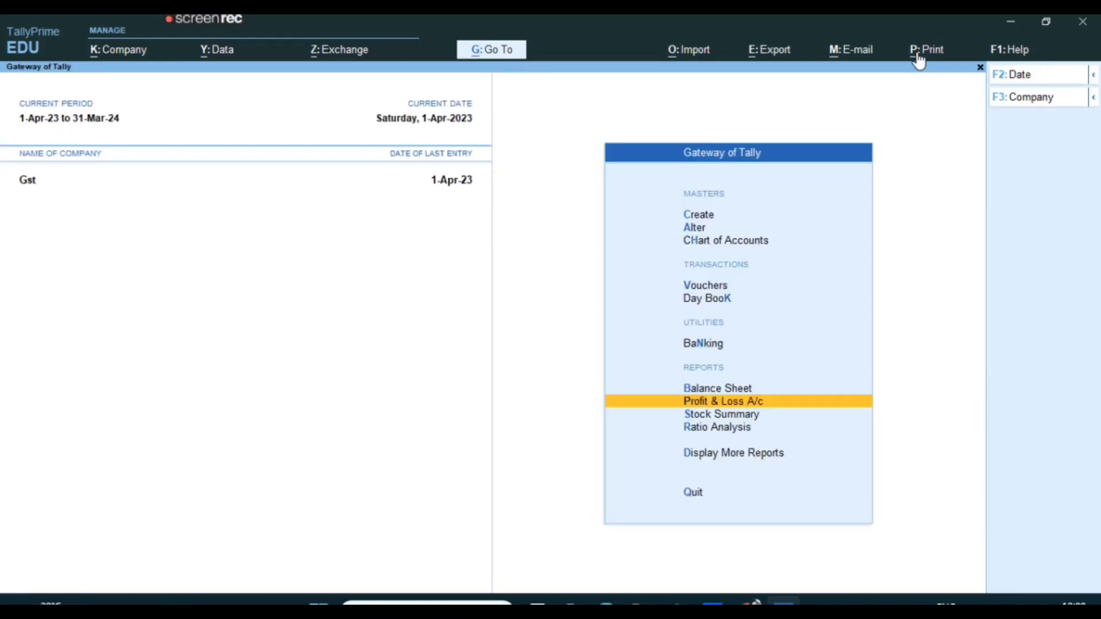
Check Duties & Taxes in the Balance Sheet and the Sundry Debtors group summary for the optional voucher's effect
key(Up)
key(Return)
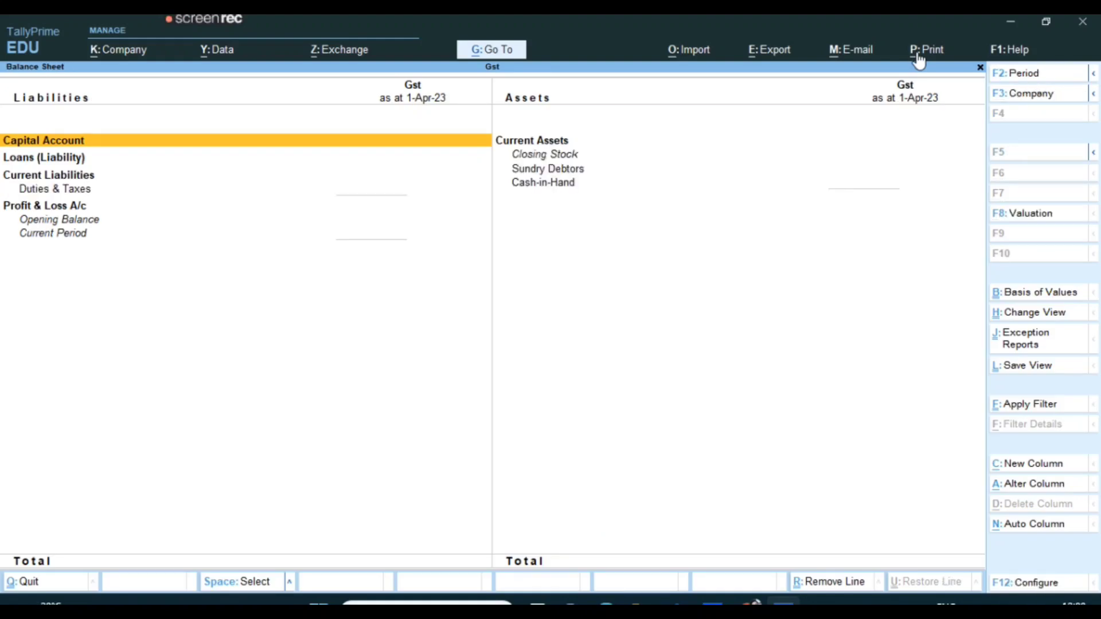
key(Down)
key(Down)
key(Down)
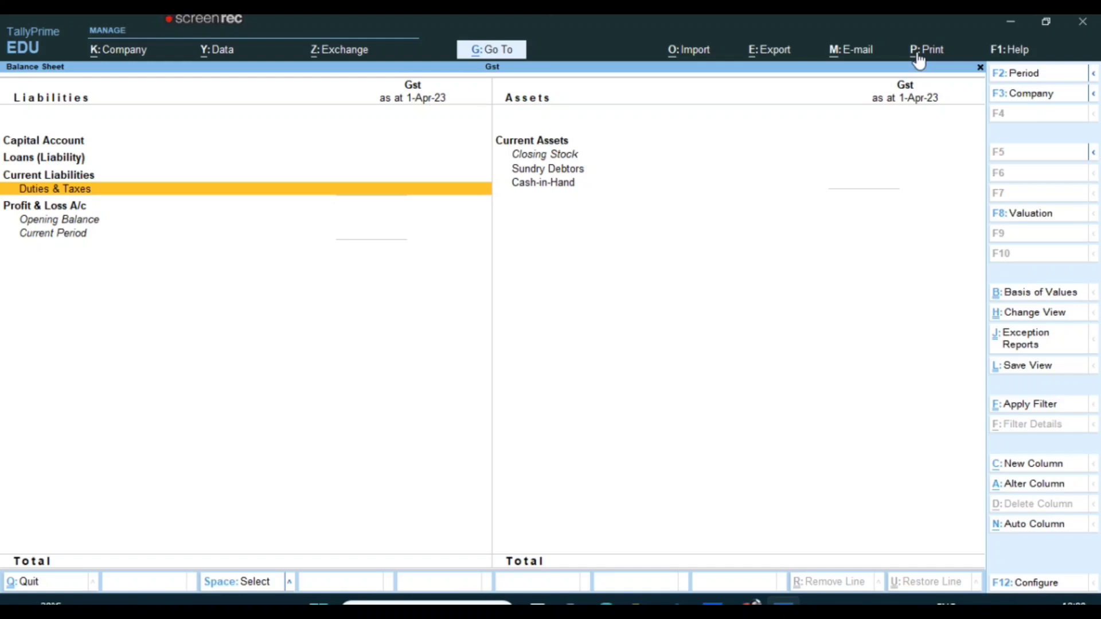
key(Right)
key(Up)
key(Return)
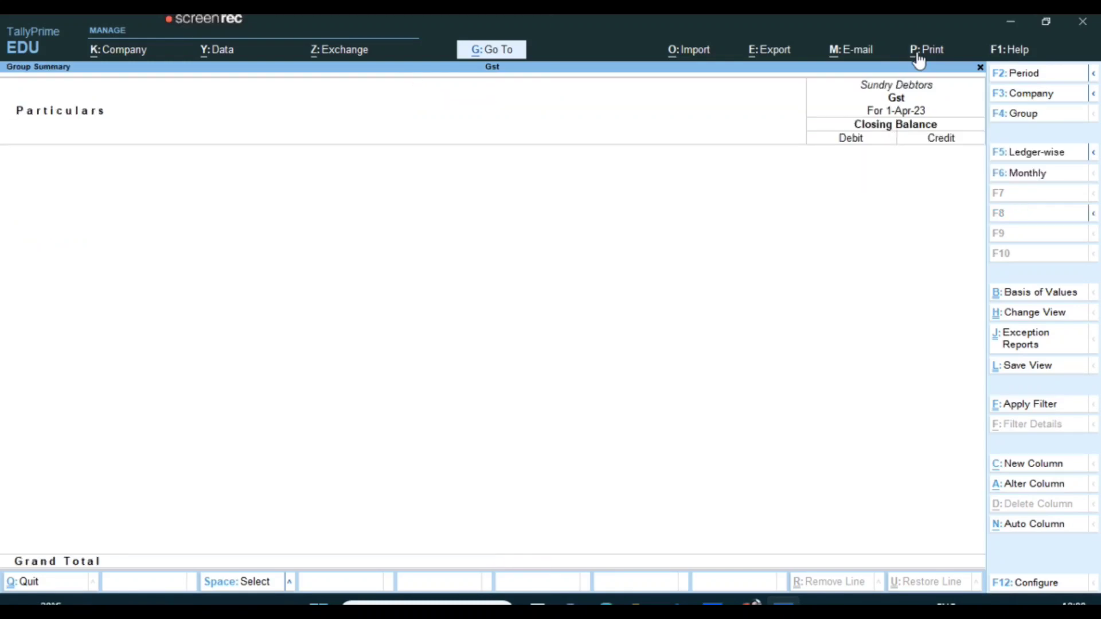
key(Escape)
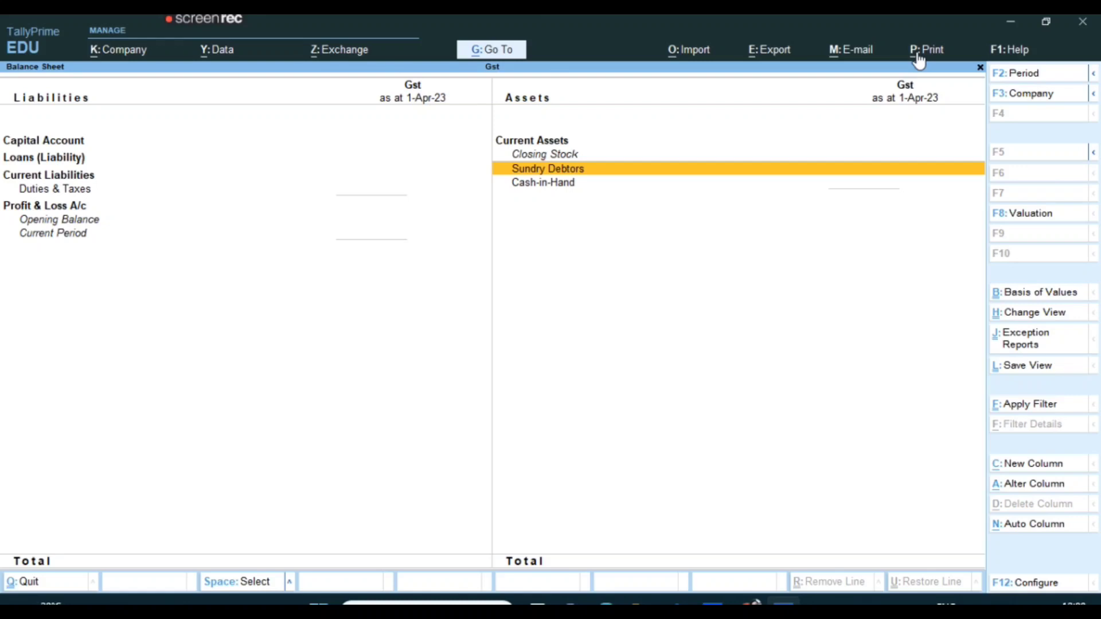
key(Escape)
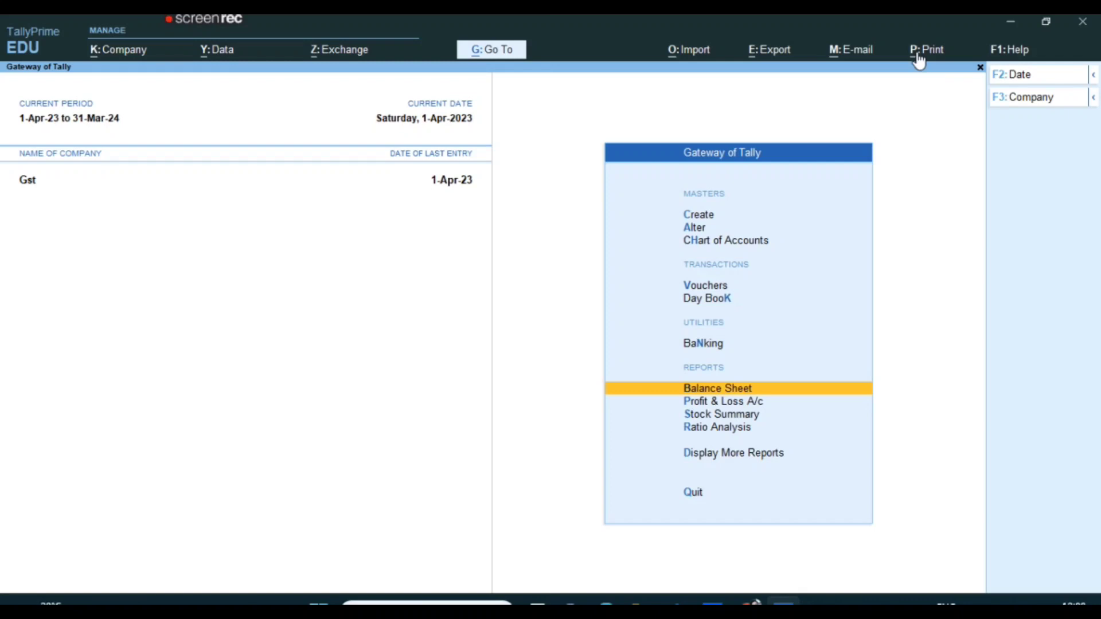
Open the optional Y CO sales voucher from the Day Book for alteration
key(c)
key(k)
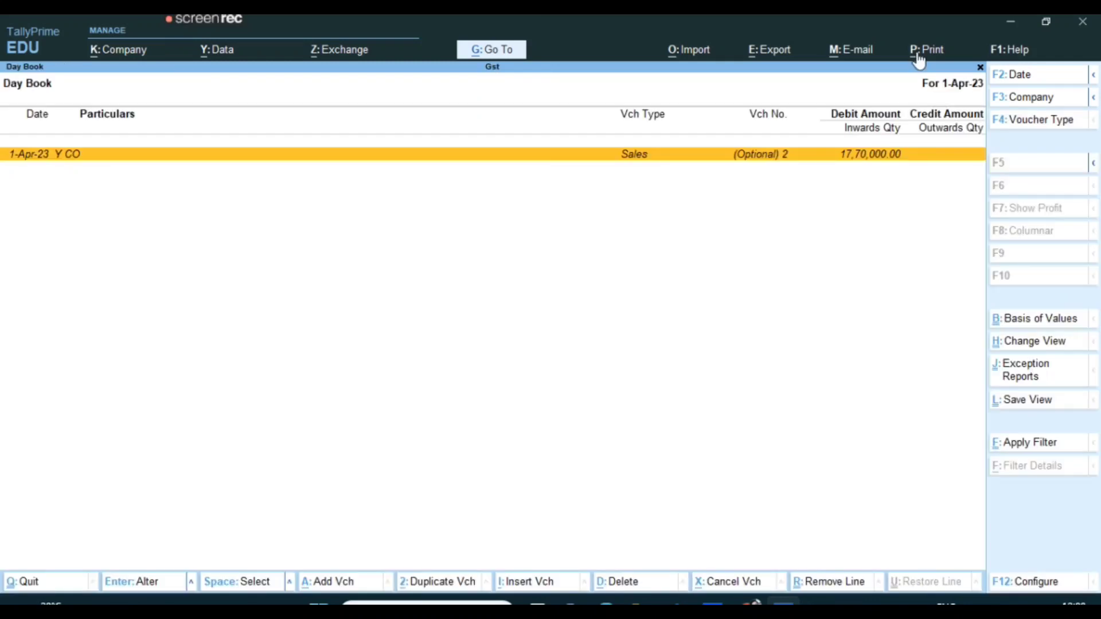
key(Return)
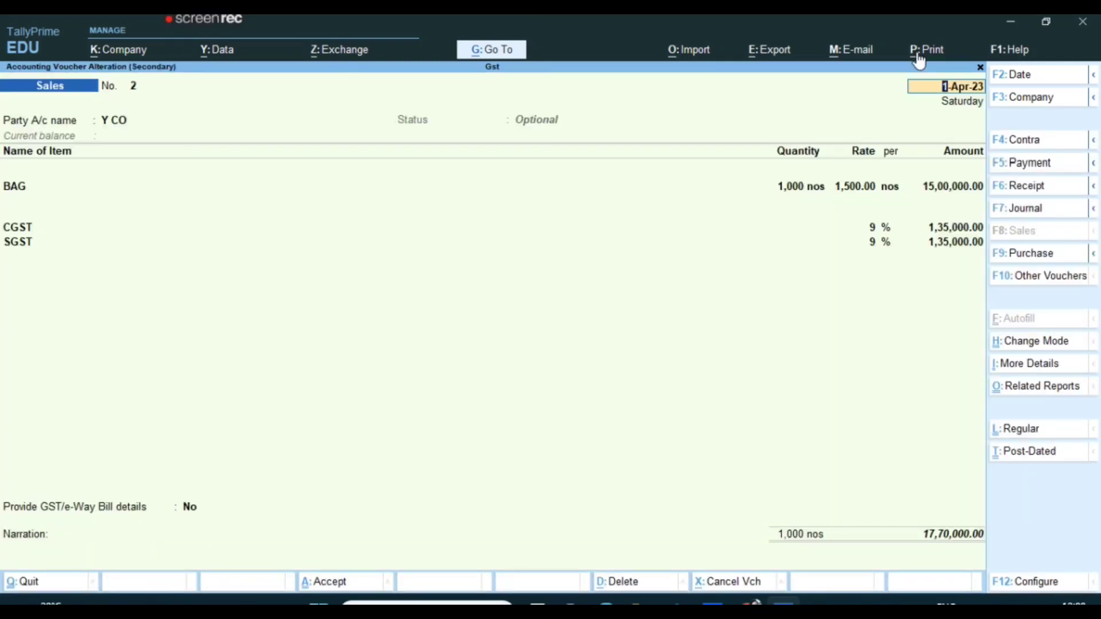